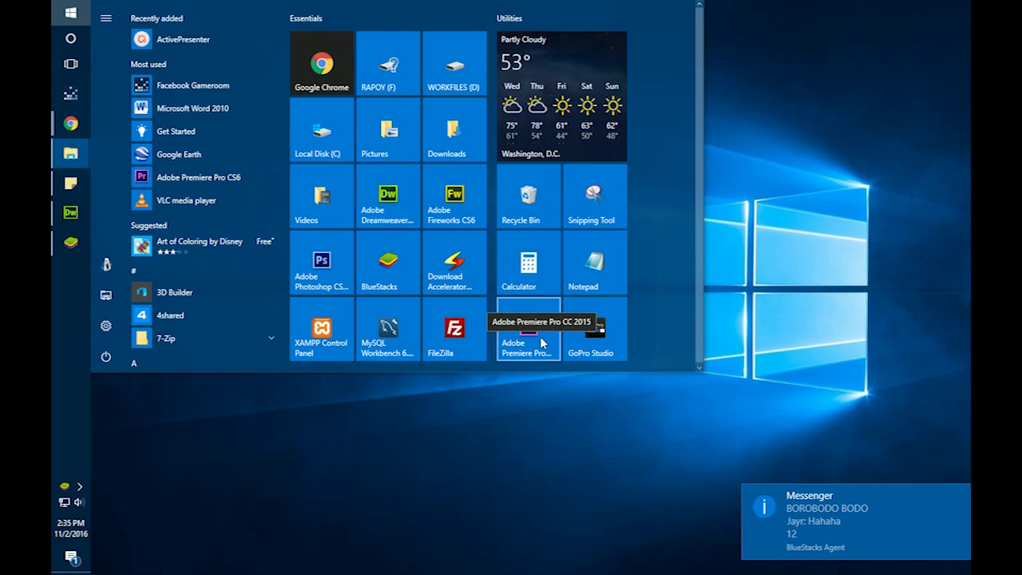
# Launch Adobe Premiere Pro CC 2015 and create a project named BrilyanteNgHangin in D:\workfiles\Premiere Pro Projects.
pyautogui.click(542, 342)
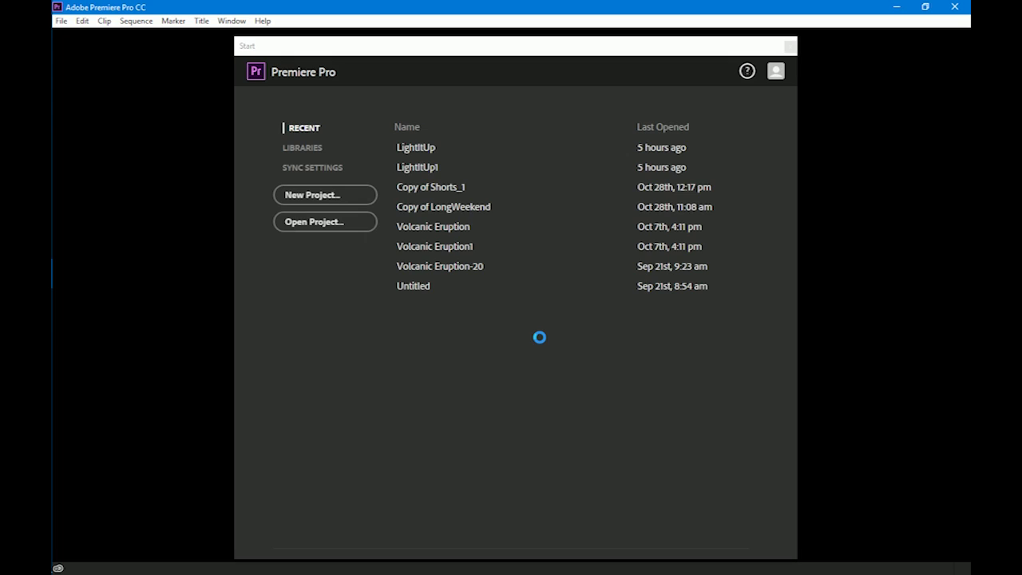
pyautogui.moveTo(436, 48); pyautogui.dragTo(443, 482)
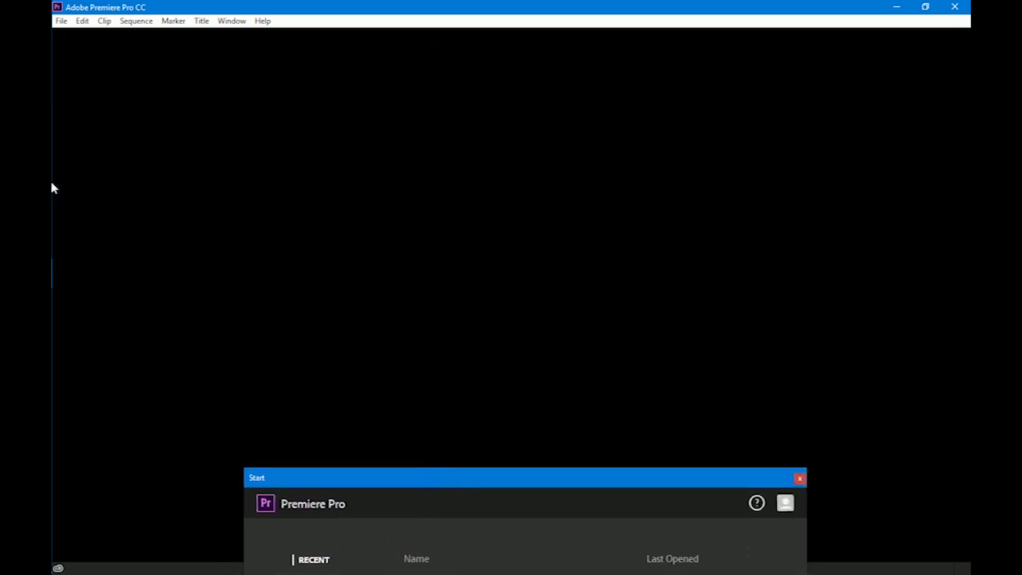
pyautogui.click(61, 22)
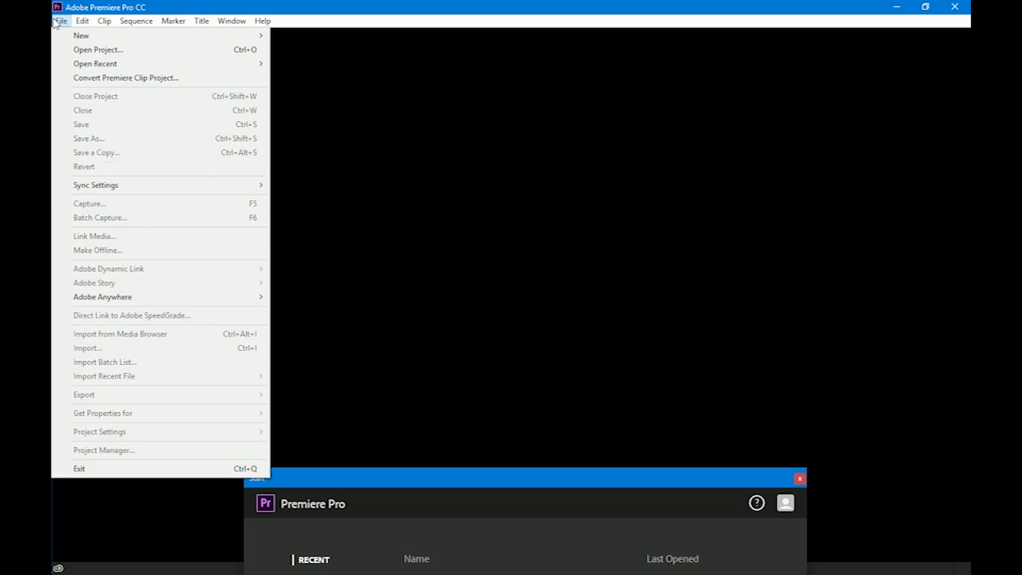
pyautogui.moveTo(67, 36)
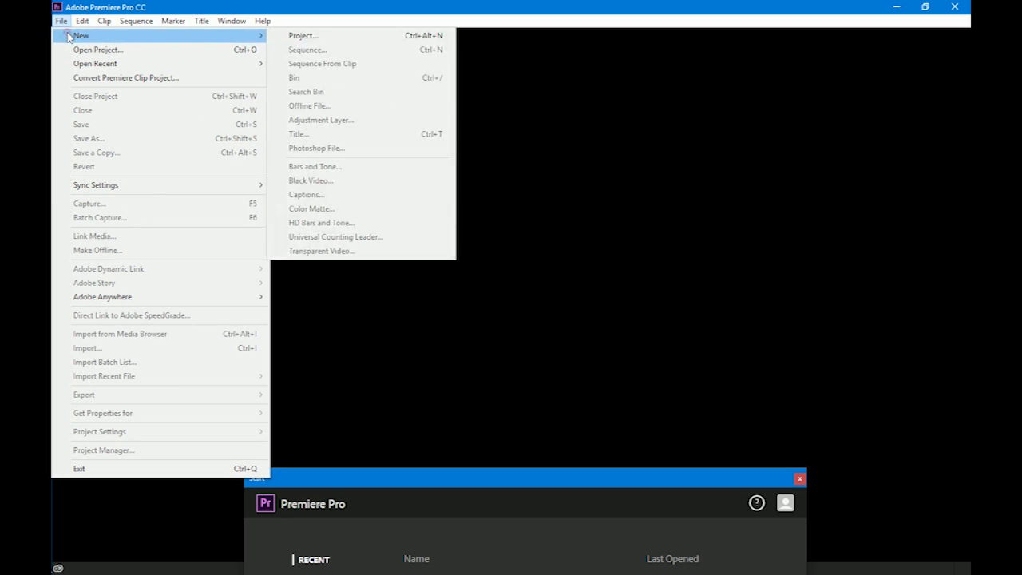
pyautogui.click(291, 36)
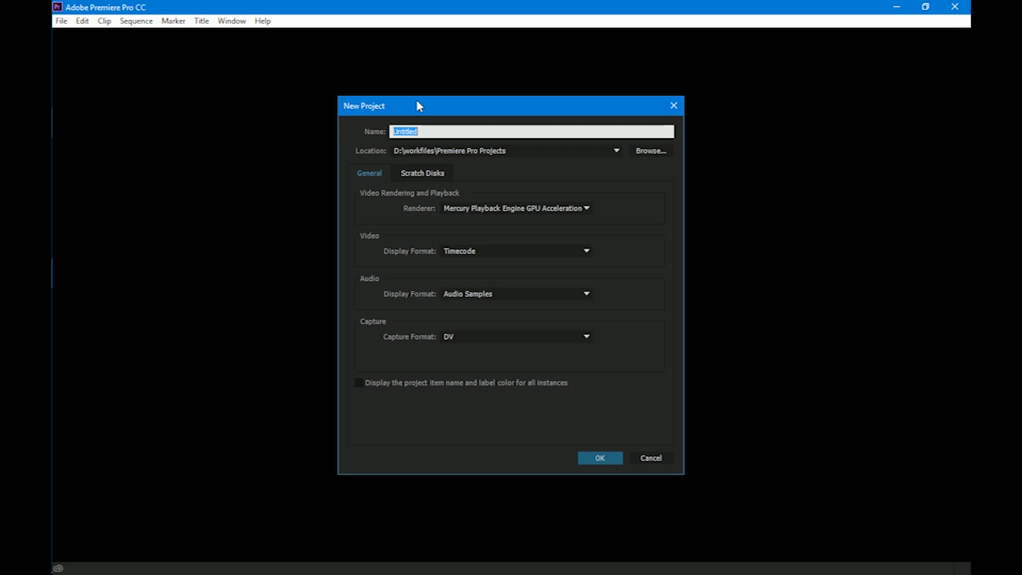
pyautogui.write('BrilyanteNgHangin')
pyautogui.click(651, 150)
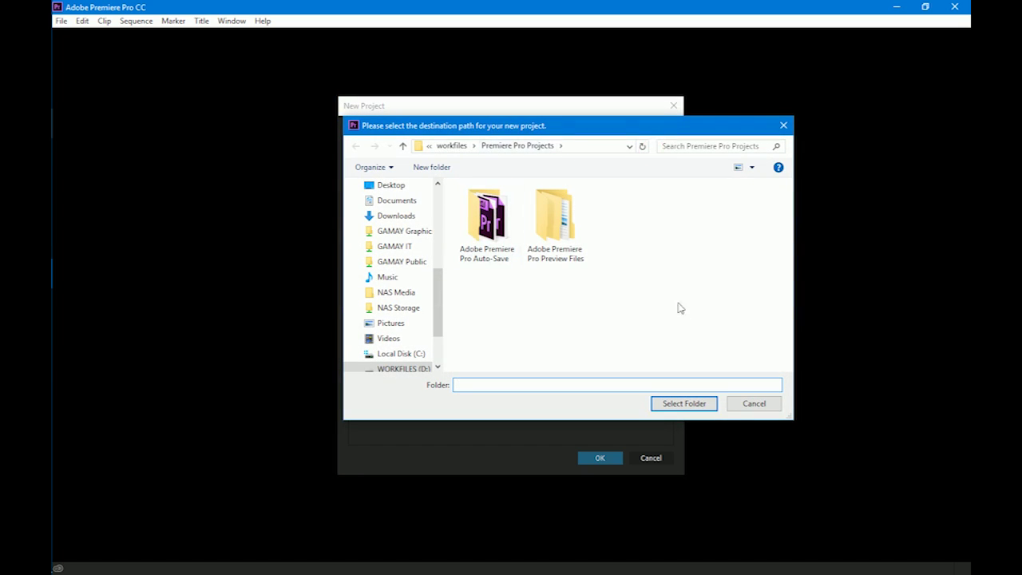
pyautogui.click(745, 404)
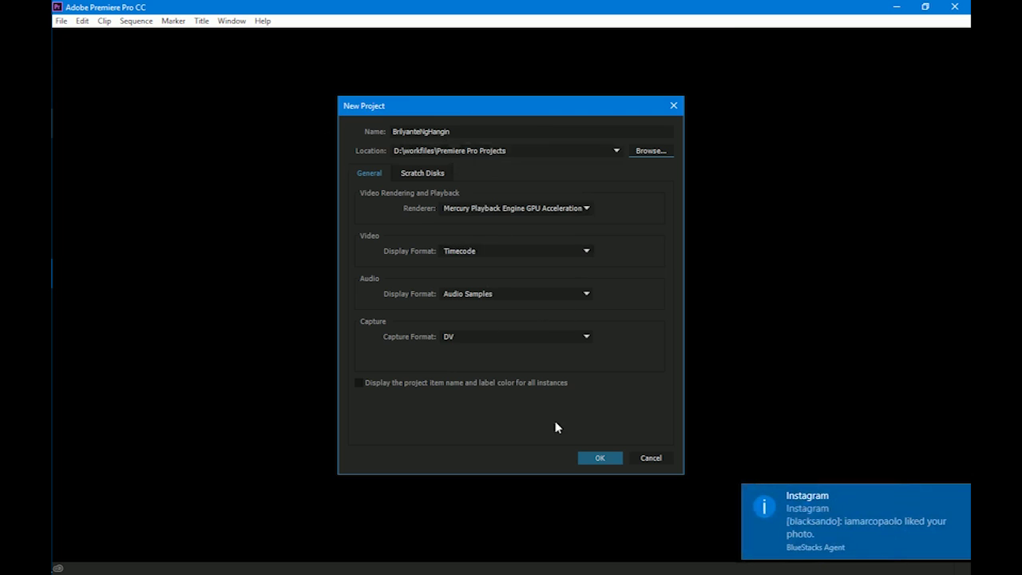
pyautogui.click(597, 458)
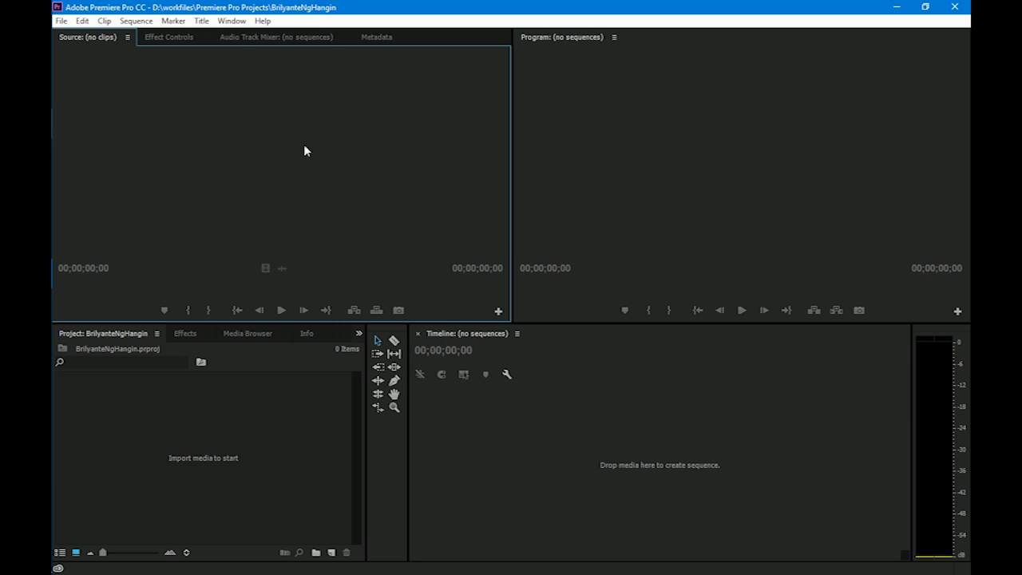
# Create a new sequence named BrilyanteNgHangin using the DVCPROHD 720p60 preset.
pyautogui.click(61, 21)
pyautogui.moveTo(73, 40)
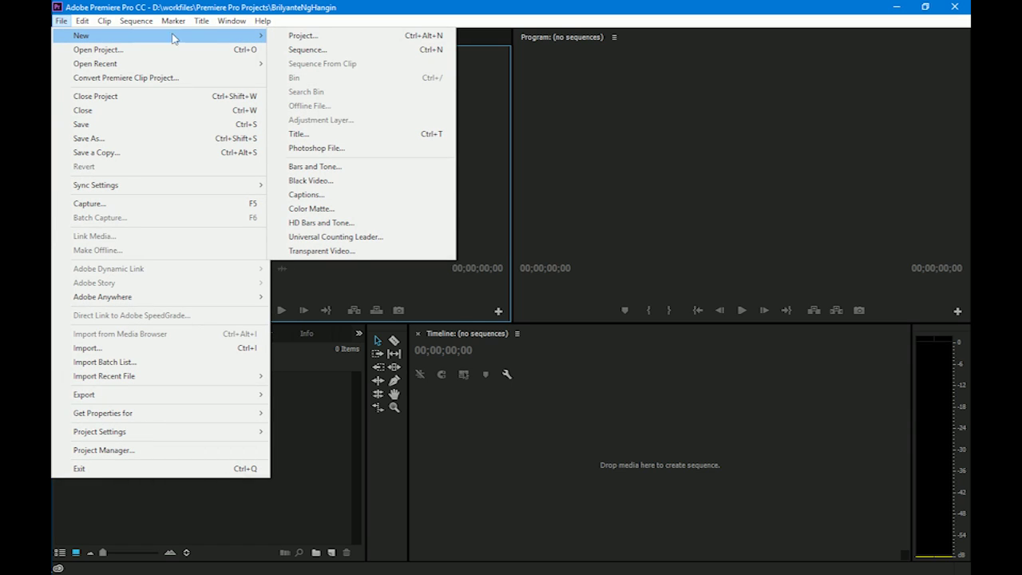
pyautogui.click(301, 50)
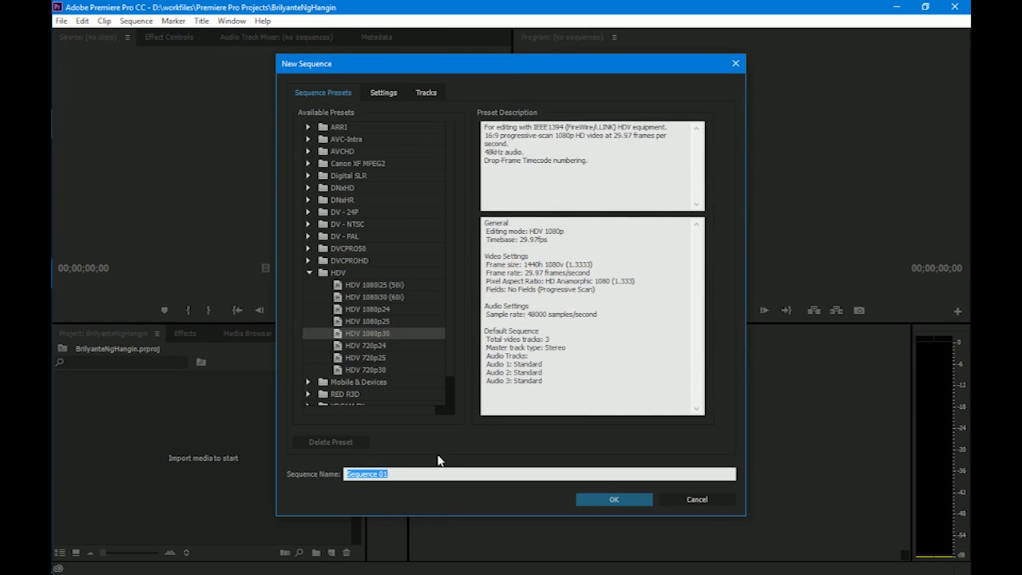
pyautogui.click(380, 371)
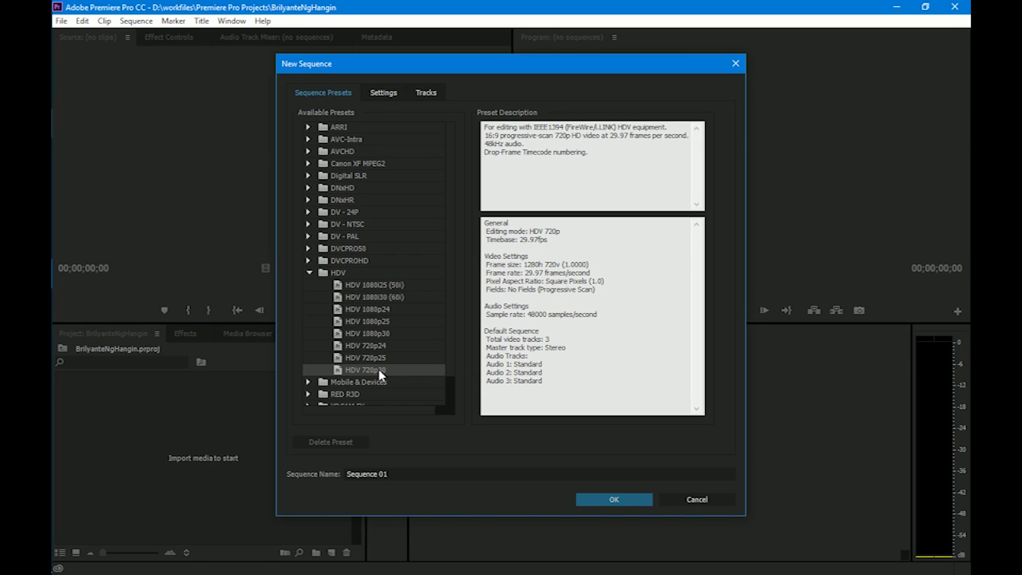
pyautogui.click(405, 473)
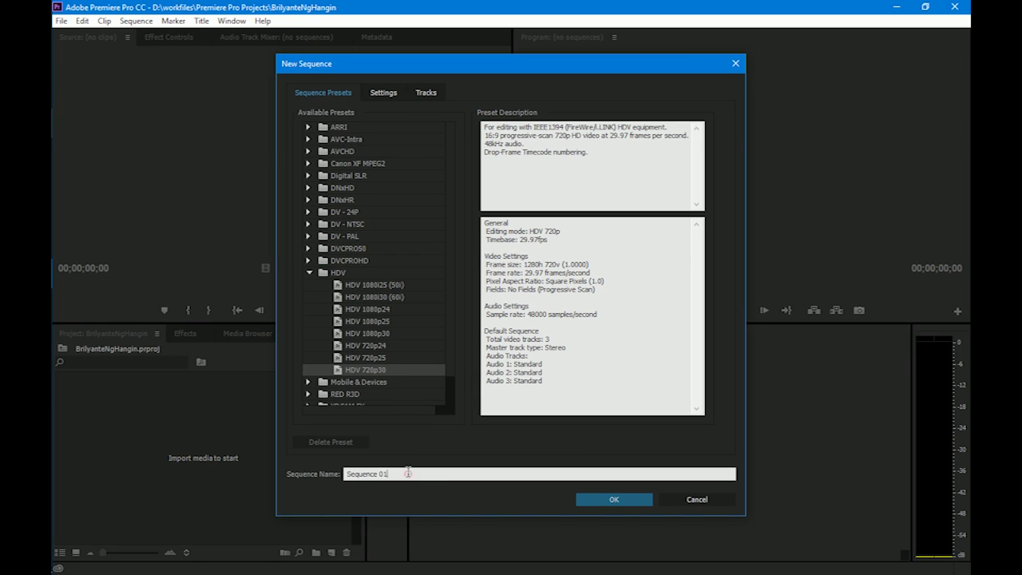
pyautogui.click(386, 334)
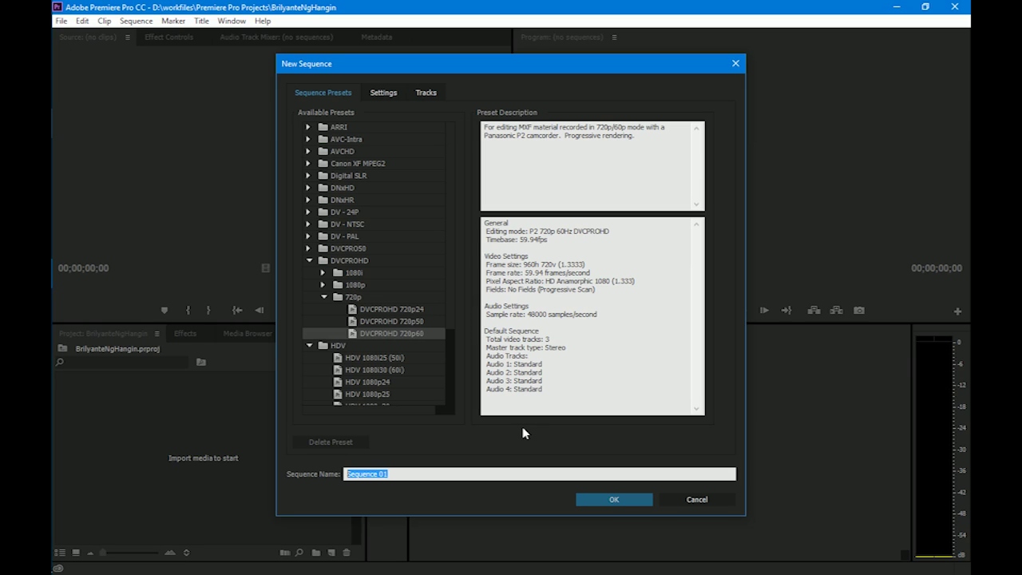
pyautogui.write('BrilyanteNgHangin')
pyautogui.click(613, 498)
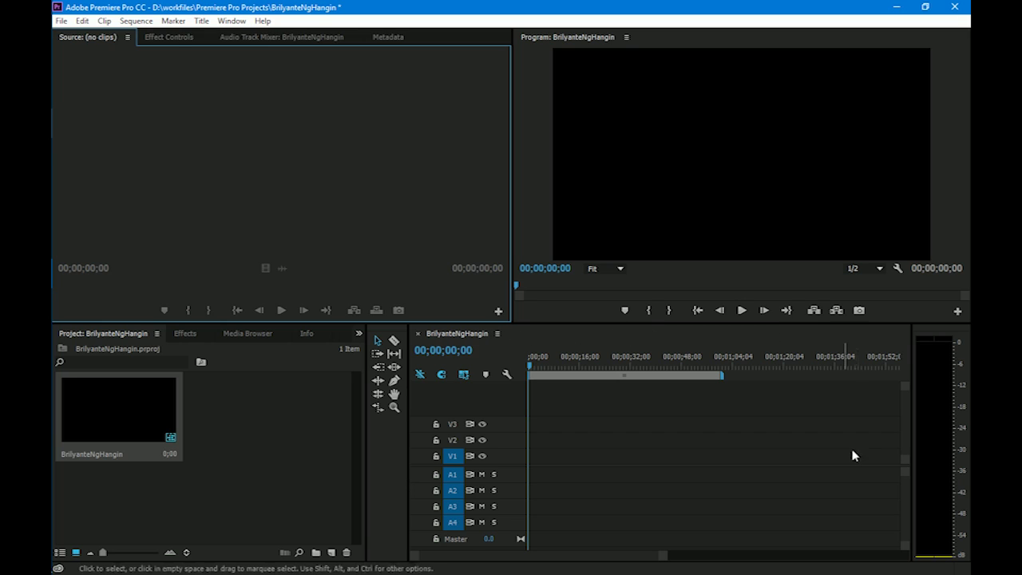
# Zoom in on the sequence timeline and return the playhead to the start.
pyautogui.moveTo(664, 557)
pyautogui.mouseDown()
pyautogui.moveTo(584, 559)
pyautogui.moveTo(650, 555)
pyautogui.mouseUp()
pyautogui.click(537, 368)
pyautogui.moveTo(537, 364)
pyautogui.mouseDown()
pyautogui.moveTo(528, 365)
pyautogui.moveTo(659, 365)
pyautogui.moveTo(545, 364)
pyautogui.mouseUp()
pyautogui.press('Home')
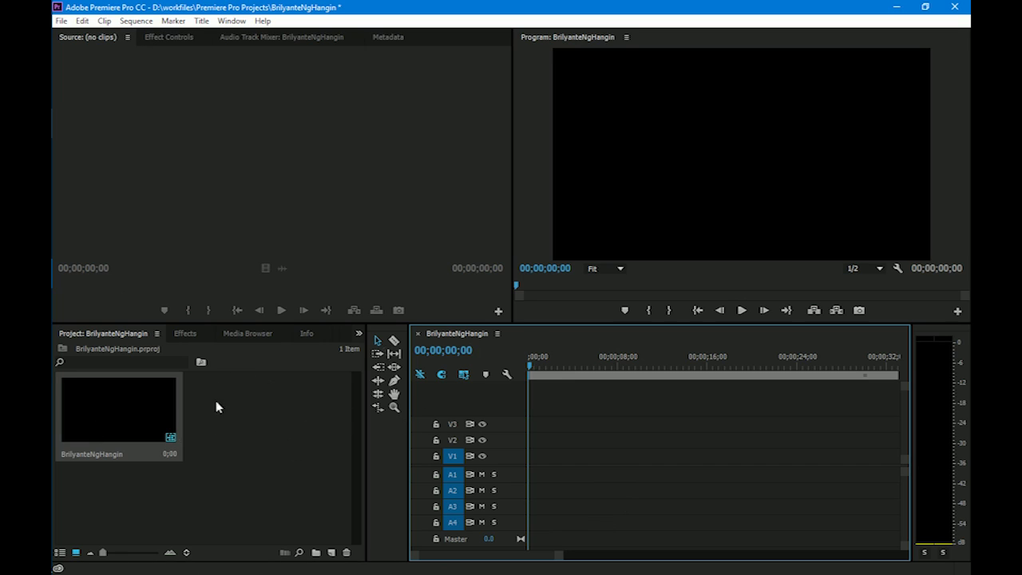
pyautogui.moveTo(70, 153)
pyautogui.click(154, 260)
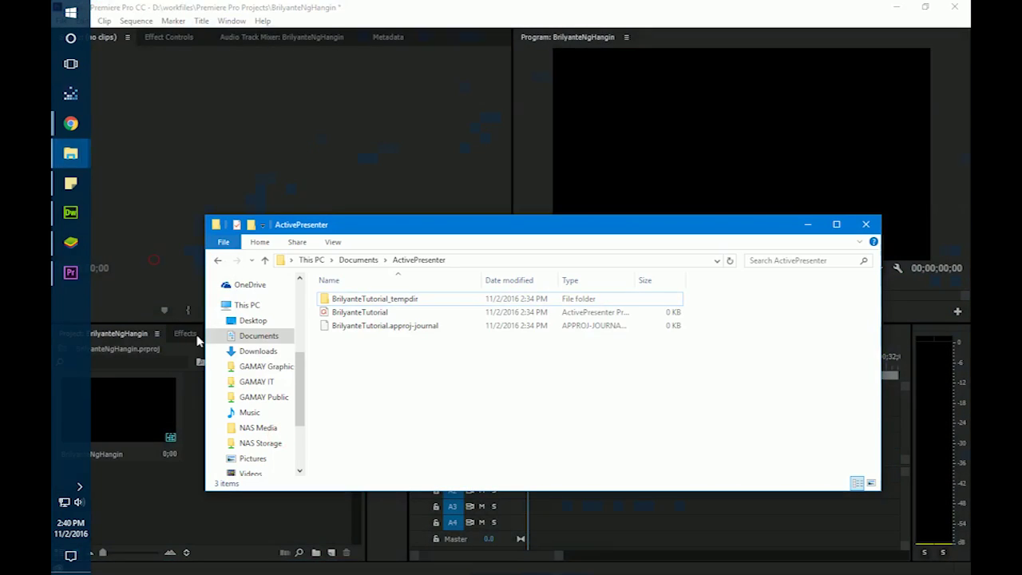
pyautogui.click(163, 512)
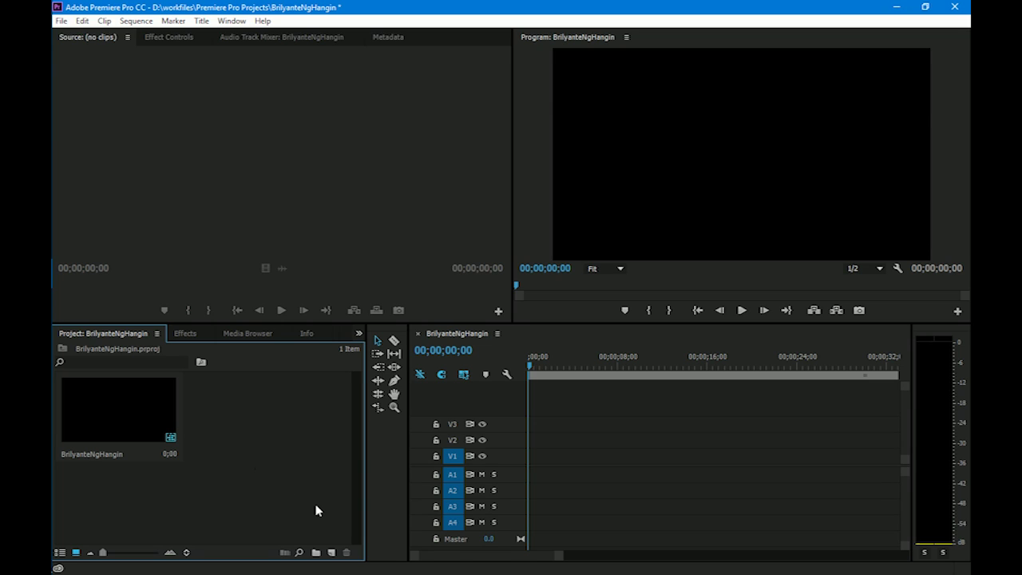
pyautogui.doubleClick(295, 435)
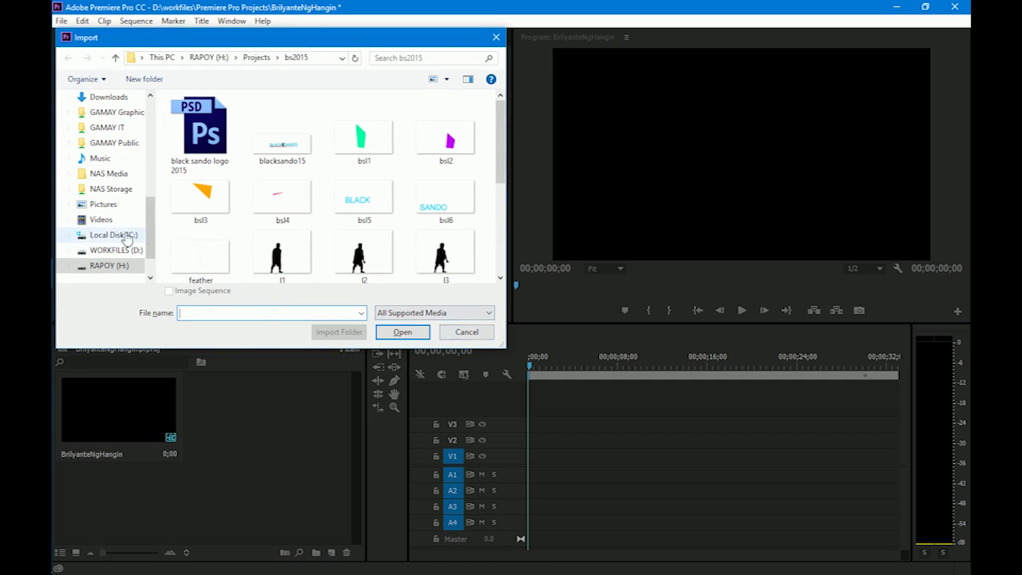
pyautogui.scroll(-1, 107, 240)
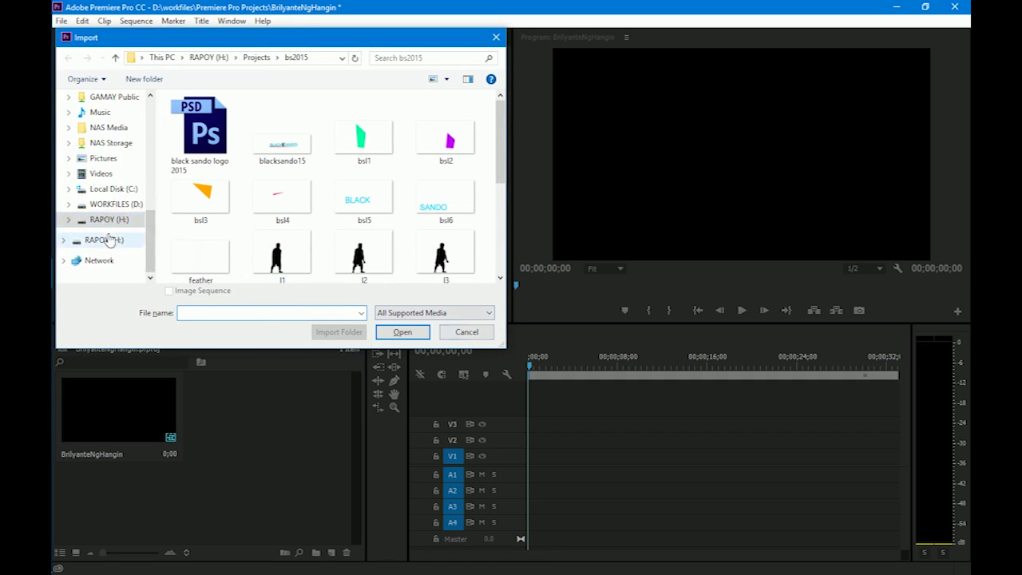
pyautogui.click(467, 331)
# Switch to File Explorer and open the Brilyante Proj folder under Mementos, 2016, 8 August on drive H.
pyautogui.moveTo(64, 158)
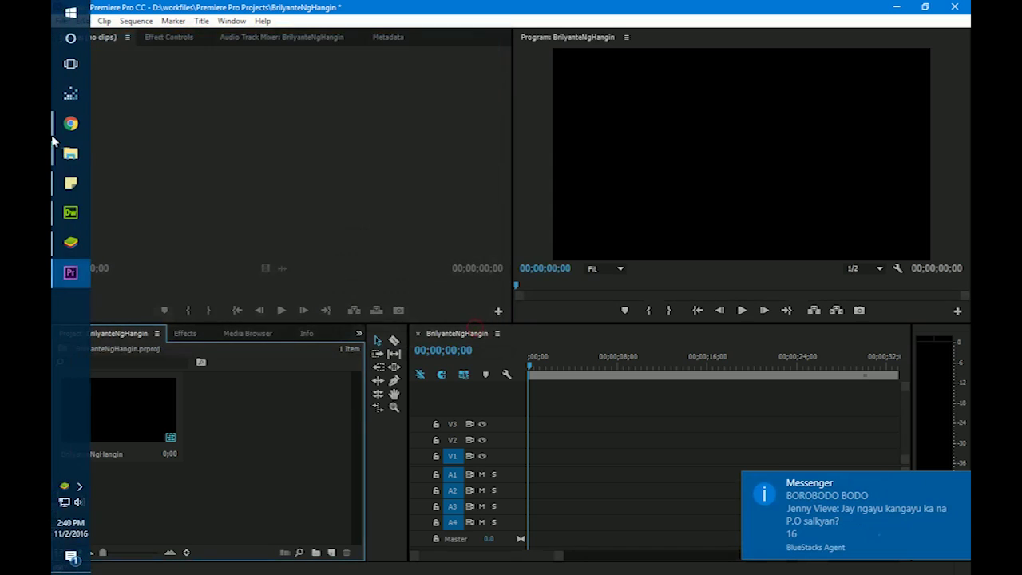
pyautogui.moveTo(160, 45)
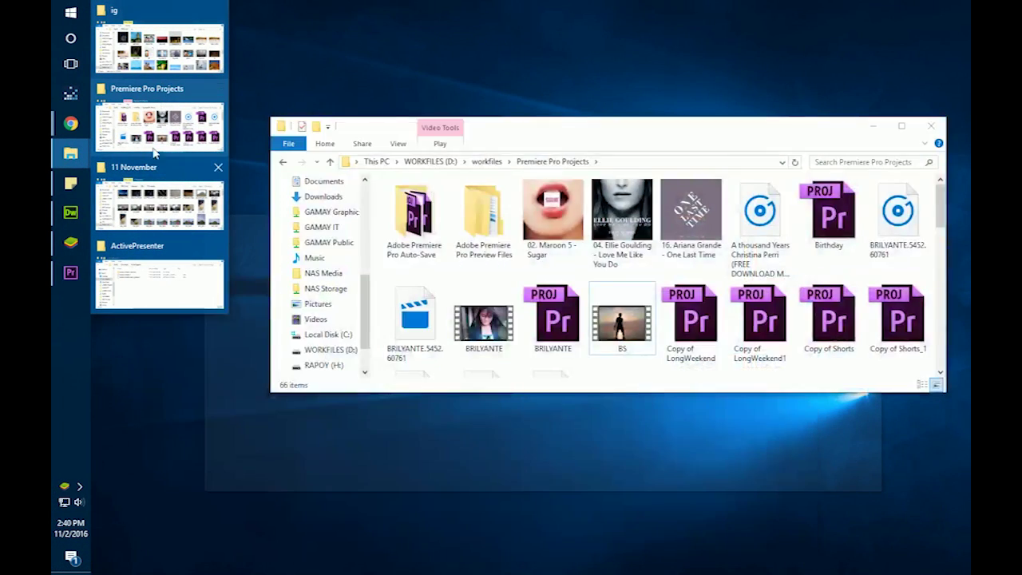
pyautogui.moveTo(155, 182)
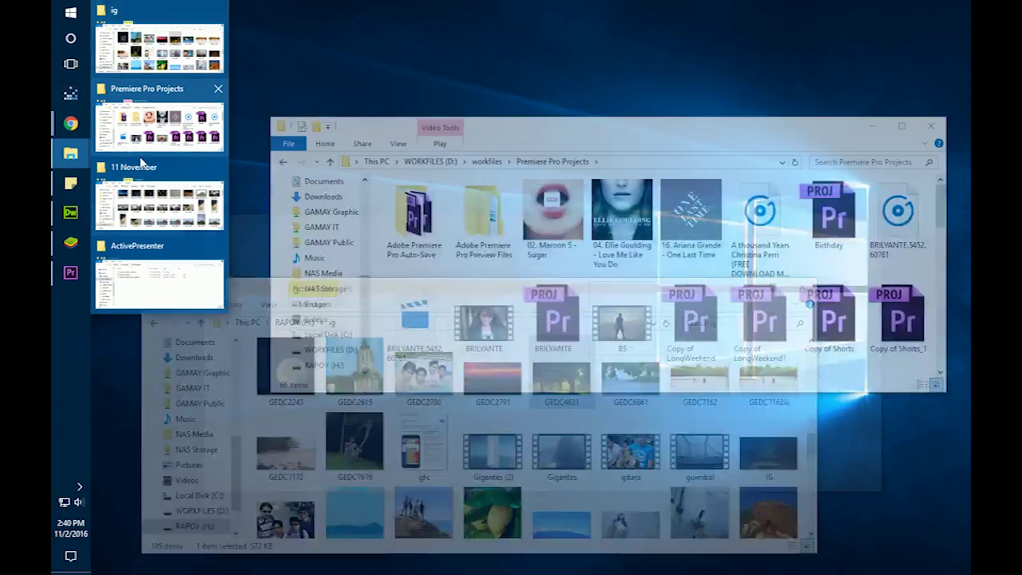
pyautogui.moveTo(154, 252)
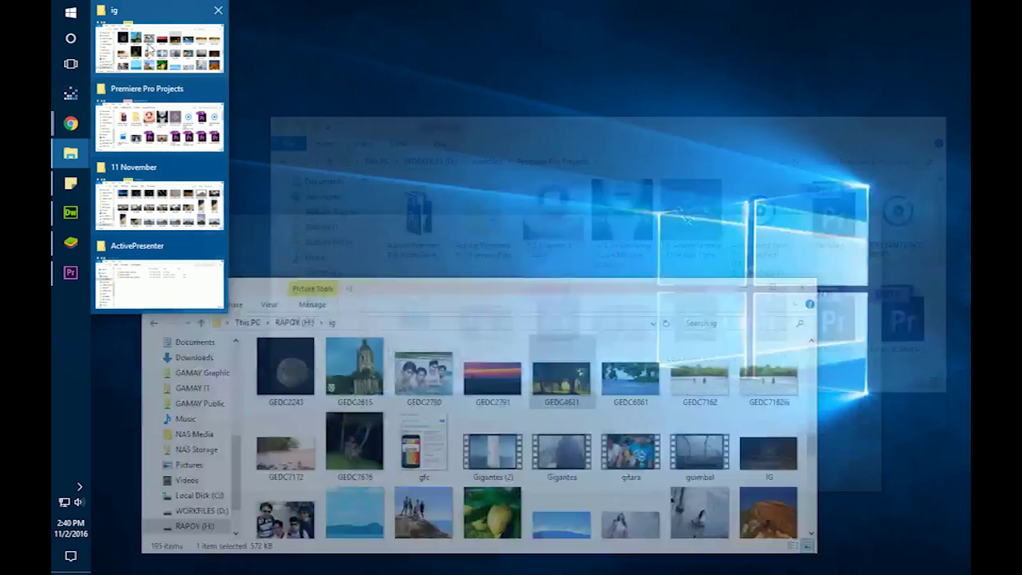
pyautogui.click(150, 48)
pyautogui.scroll(-1, 192, 480)
pyautogui.click(195, 481)
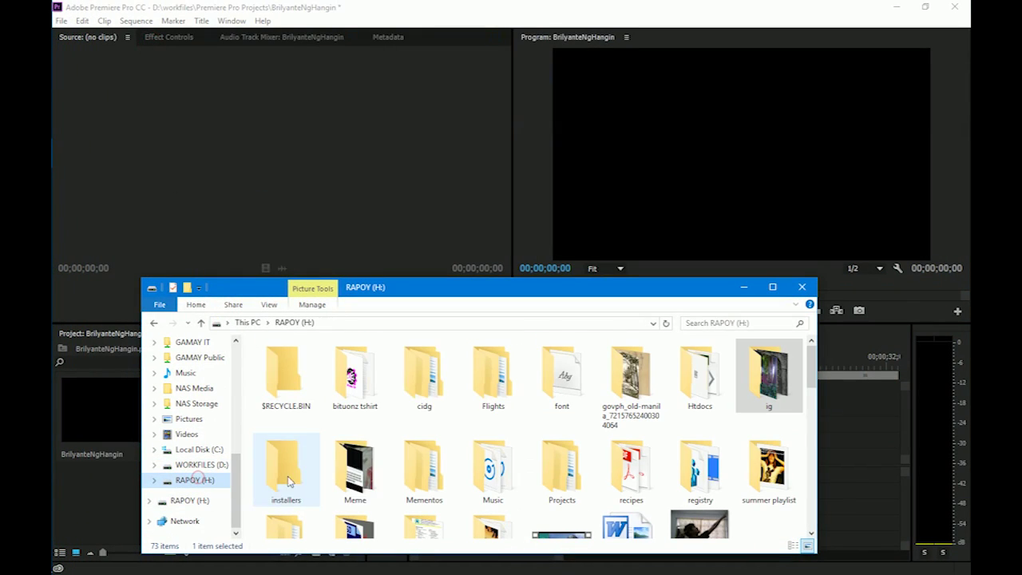
pyautogui.moveTo(404, 286); pyautogui.dragTo(525, 159)
pyautogui.doubleClick(424, 332)
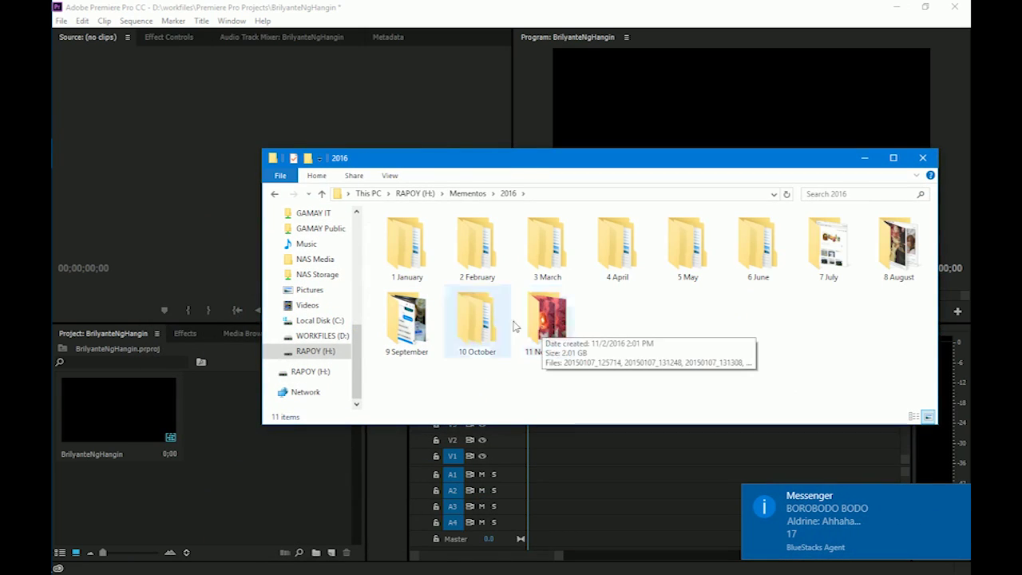
pyautogui.doubleClick(899, 247)
pyautogui.doubleClick(477, 248)
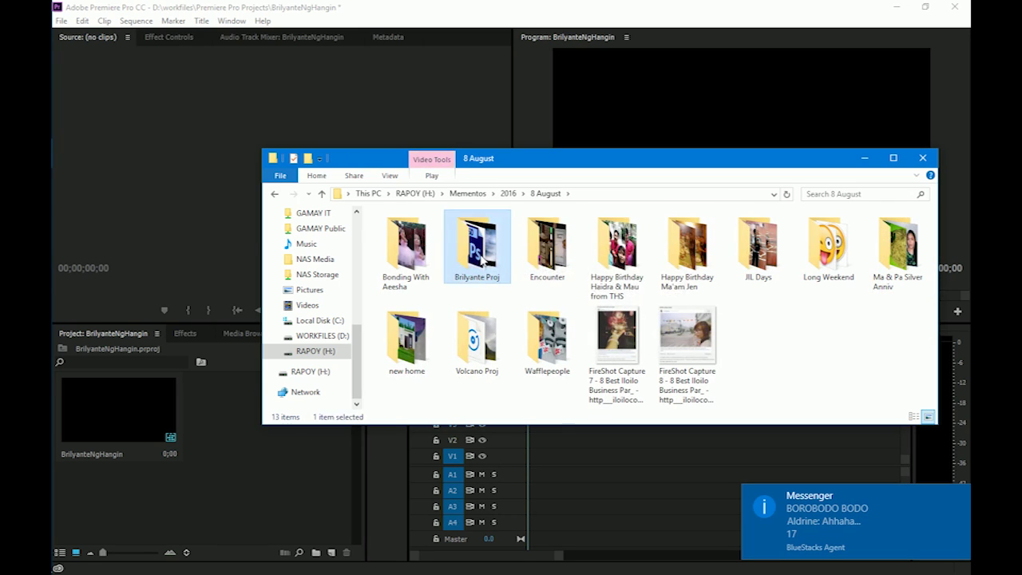
# Import the Encantadia- Brilyante ng Hangin video from the folder into the project and minimize File Explorer.
pyautogui.click(803, 254)
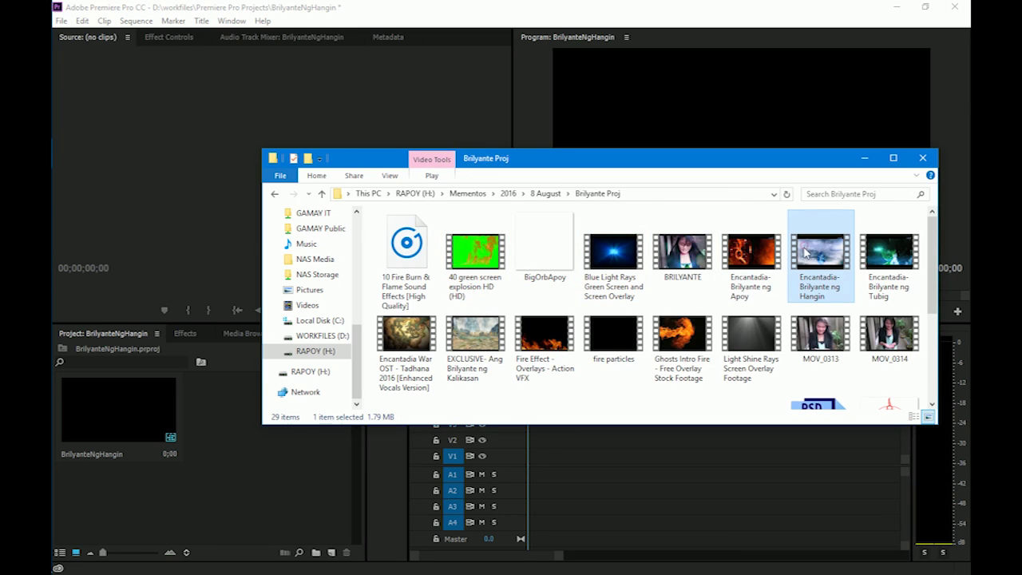
pyautogui.moveTo(823, 256); pyautogui.dragTo(180, 391)
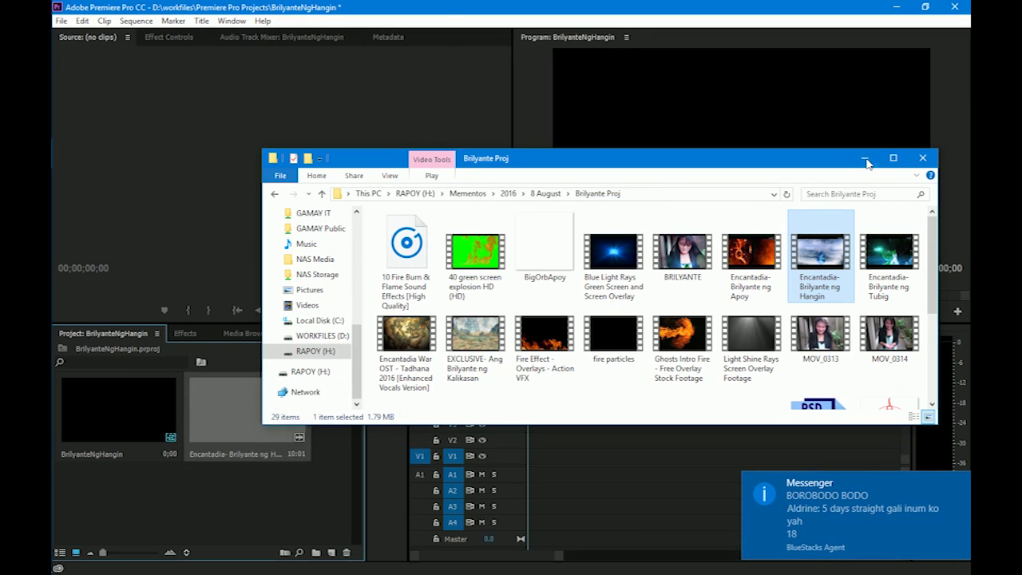
pyautogui.click(865, 160)
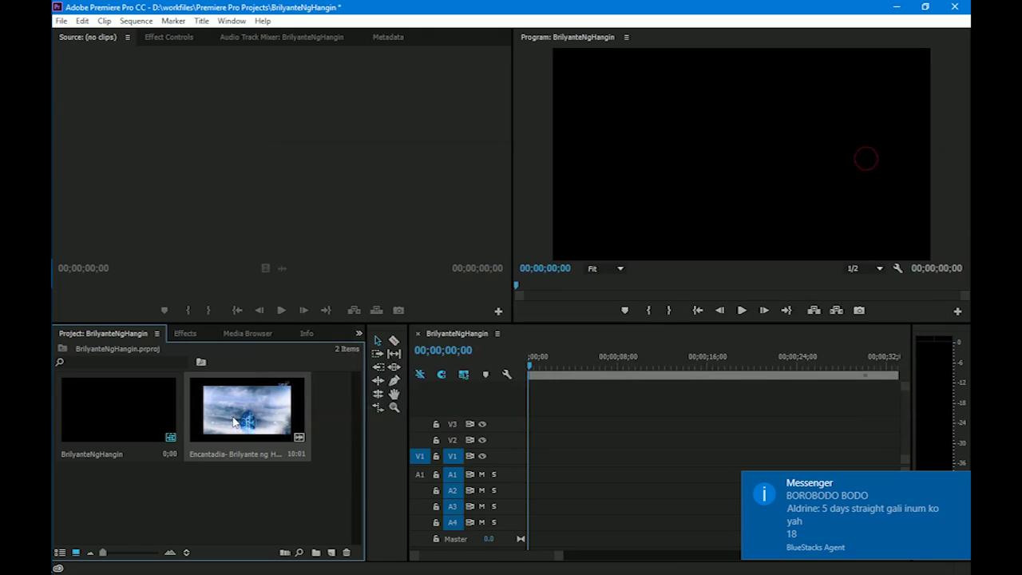
# Open the imported Encantadia clip in the Source monitor, scrub through it and mark its In point at 00:00:08:02.
pyautogui.doubleClick(236, 422)
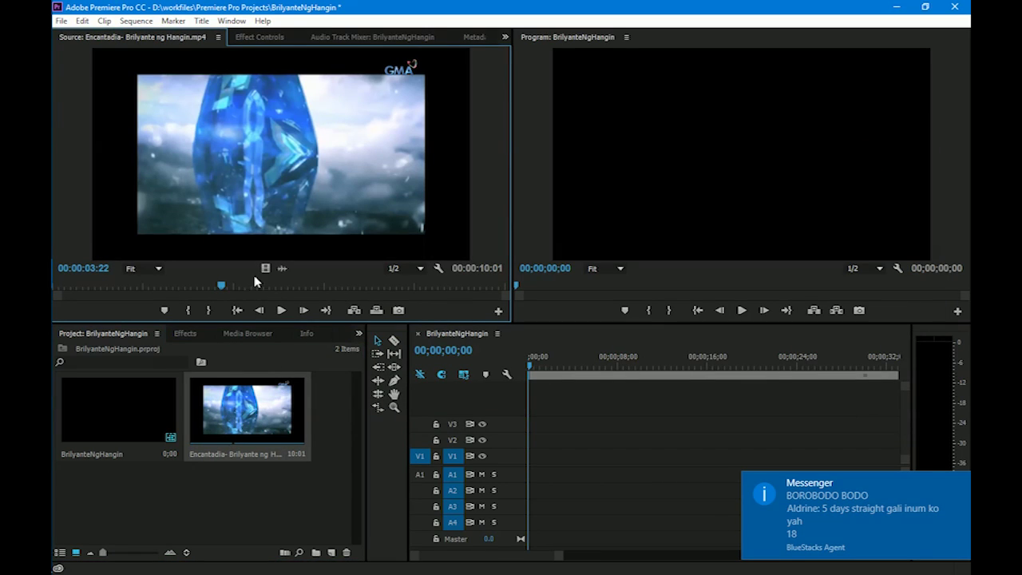
pyautogui.moveTo(221, 289); pyautogui.dragTo(490, 279)
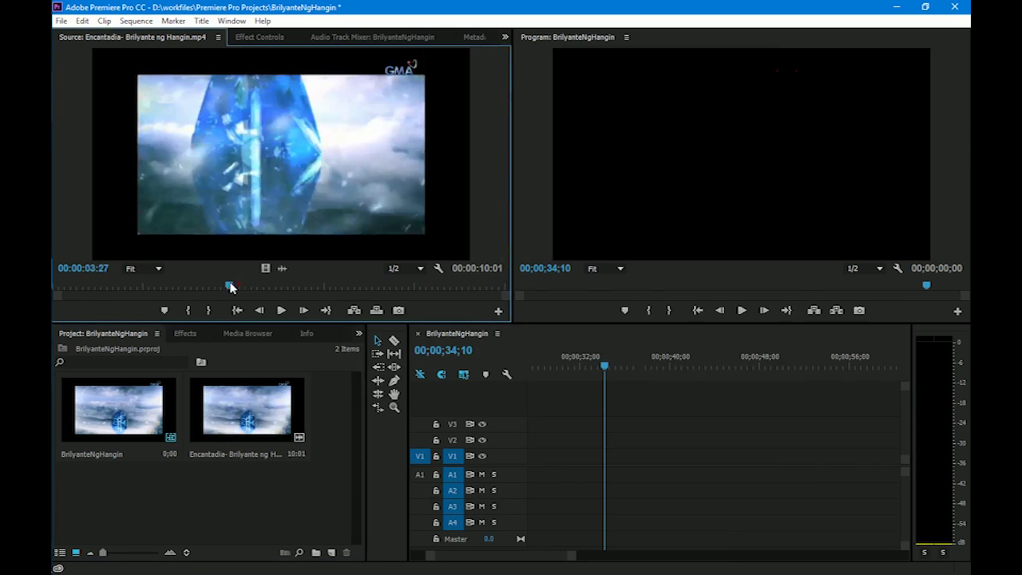
pyautogui.moveTo(231, 288); pyautogui.dragTo(418, 289)
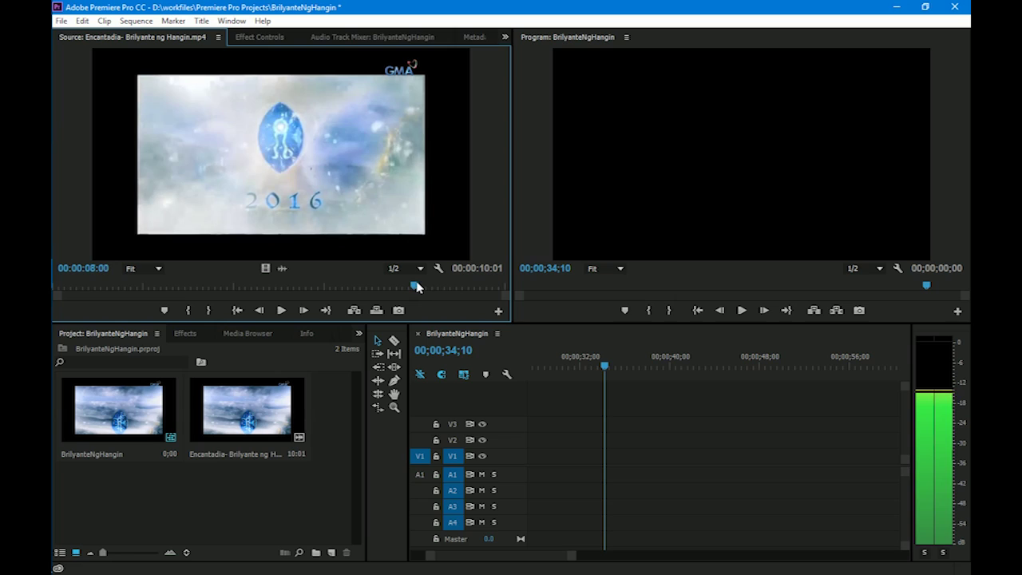
pyautogui.click(189, 312)
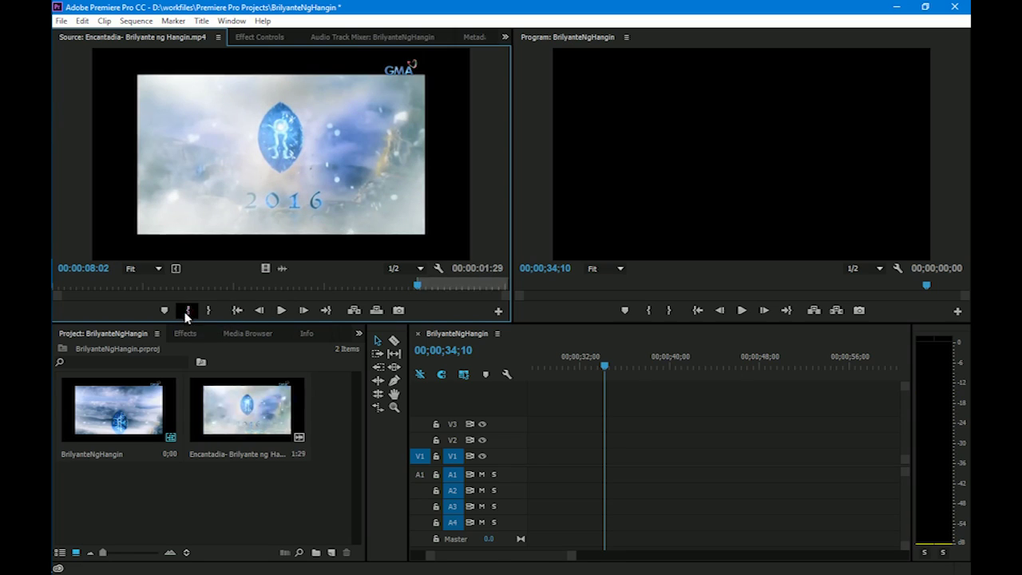
pyautogui.moveTo(421, 289); pyautogui.dragTo(503, 283)
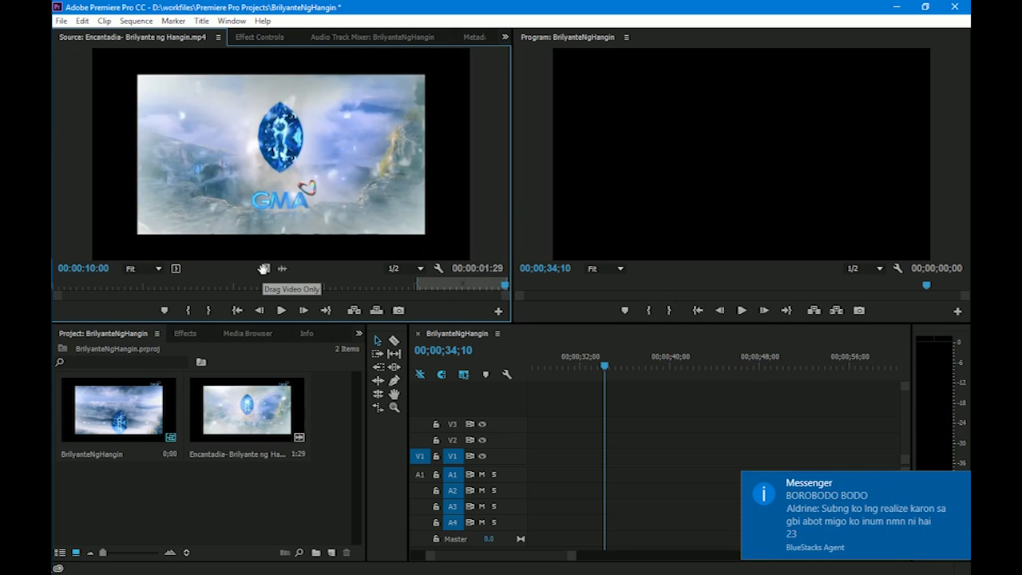
# Place only the video of the trimmed Encantadia clip on track V2 at the sequence start, keeping the existing sequence settings.
pyautogui.moveTo(264, 269); pyautogui.dragTo(527, 457)
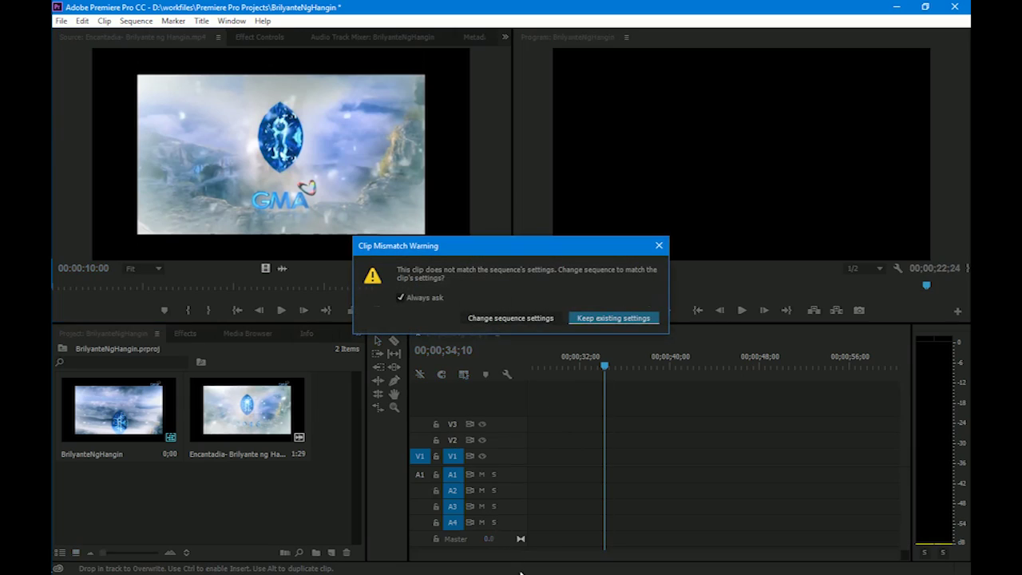
pyautogui.click(615, 318)
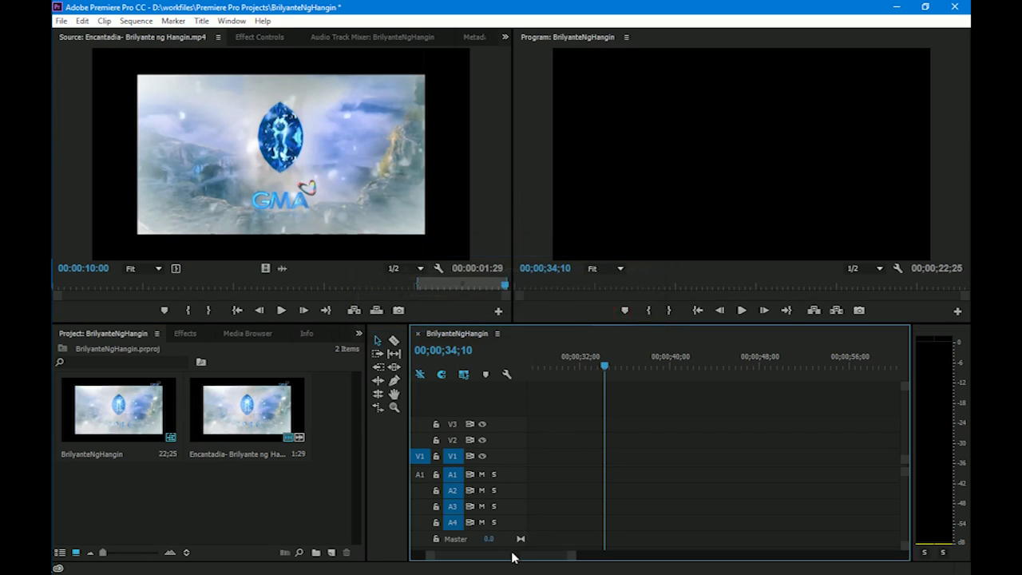
pyautogui.moveTo(766, 439); pyautogui.dragTo(538, 440)
pyautogui.moveTo(531, 360)
pyautogui.mouseDown()
pyautogui.moveTo(549, 361)
pyautogui.moveTo(515, 361)
pyautogui.moveTo(550, 358)
pyautogui.moveTo(536, 361)
pyautogui.moveTo(542, 354)
pyautogui.mouseUp()
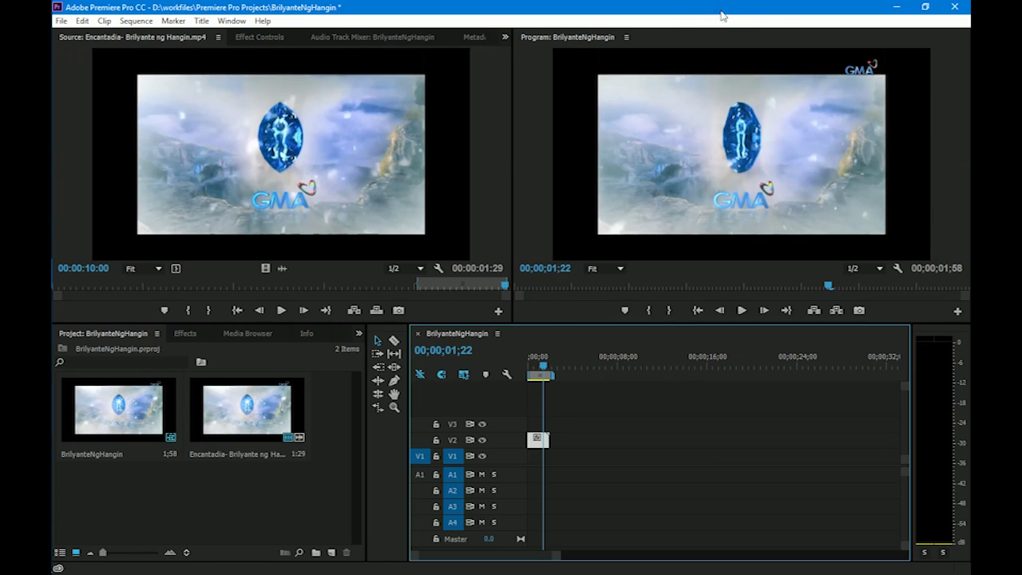
# Enlarge the Program monitor and start a free-draw mask under the clip's Opacity effect.
pyautogui.moveTo(513, 134); pyautogui.dragTo(457, 127)
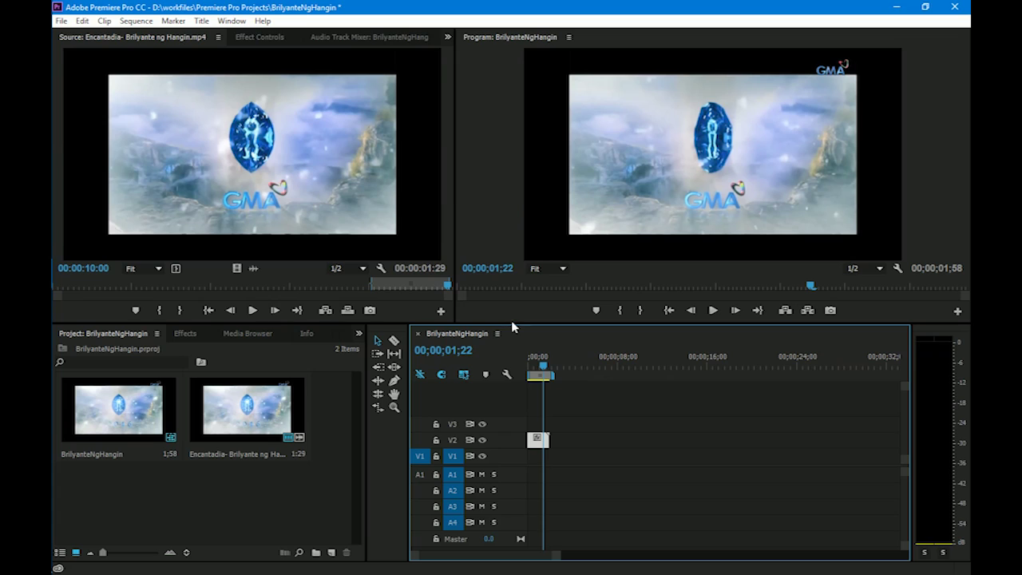
pyautogui.moveTo(511, 324); pyautogui.dragTo(513, 372)
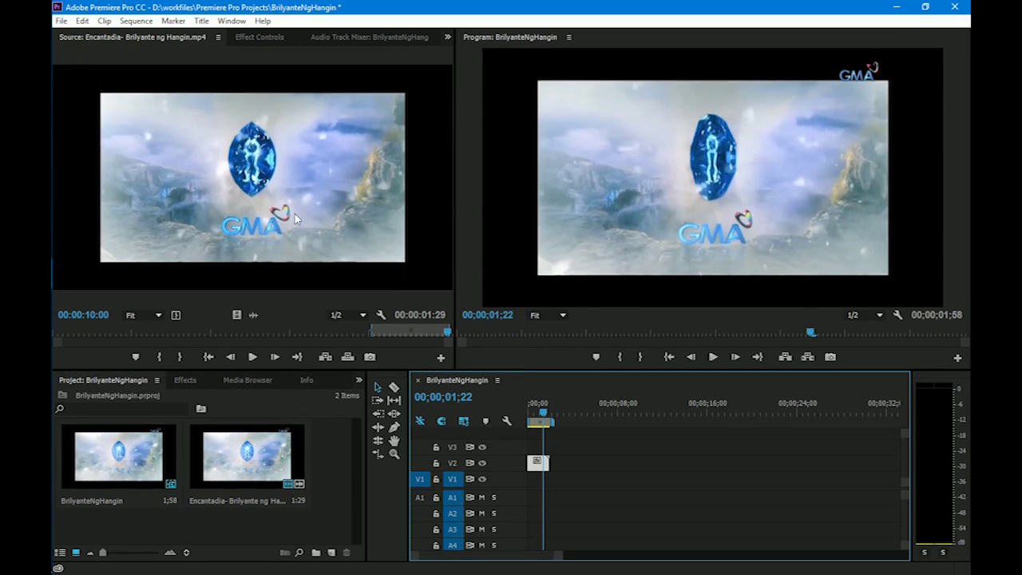
pyautogui.click(252, 36)
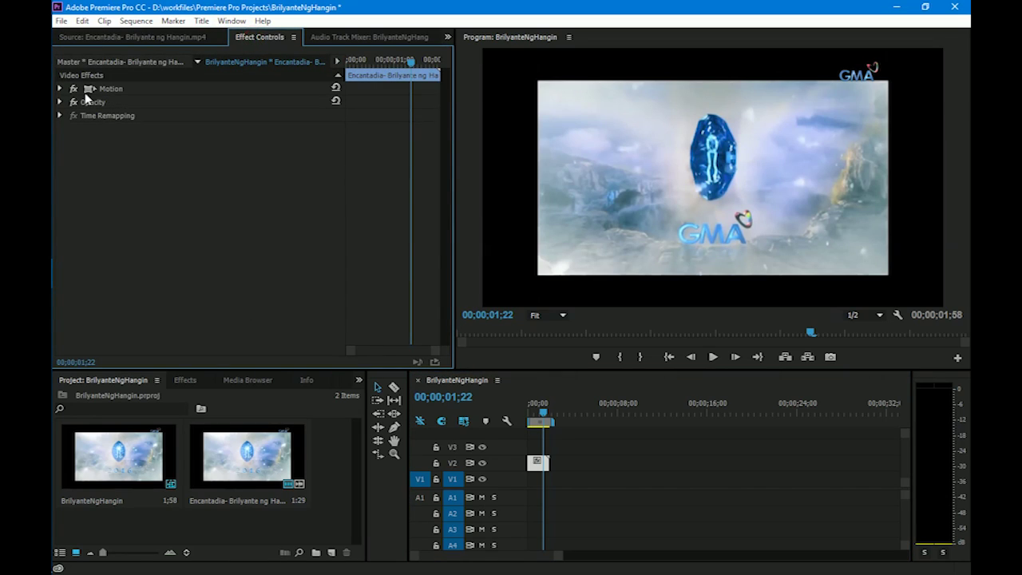
pyautogui.click(59, 88)
pyautogui.click(60, 196)
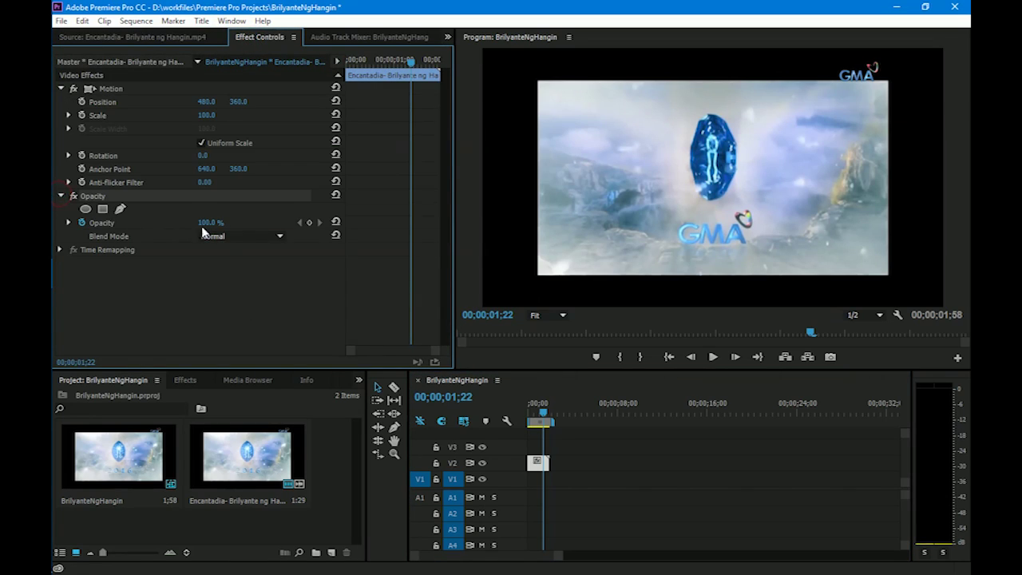
pyautogui.click(119, 210)
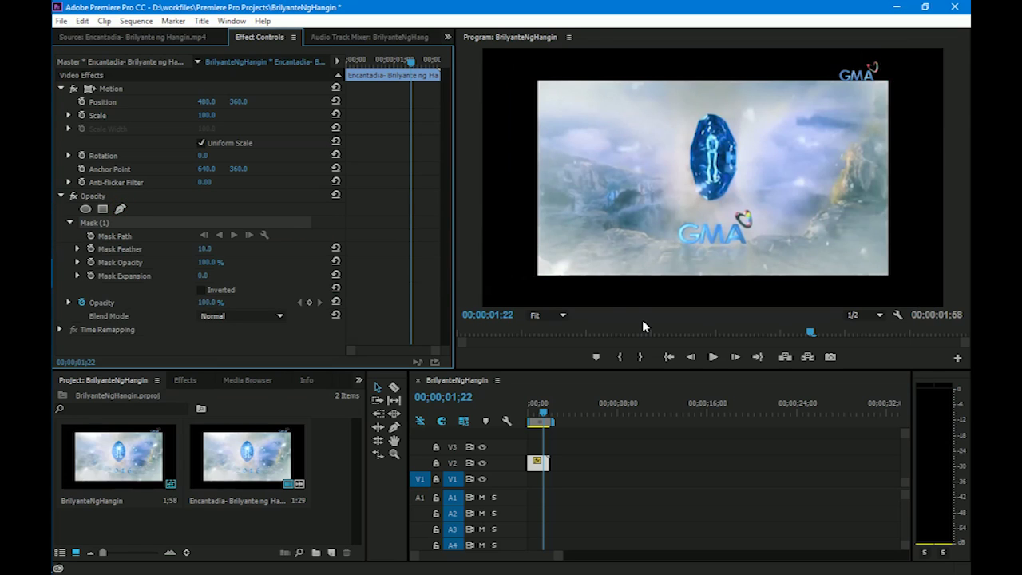
# At frame 00;00;00;00, trace the gem's upper-left edge with mask points from the top tip at 200% monitor magnification.
pyautogui.moveTo(543, 414); pyautogui.dragTo(528, 414)
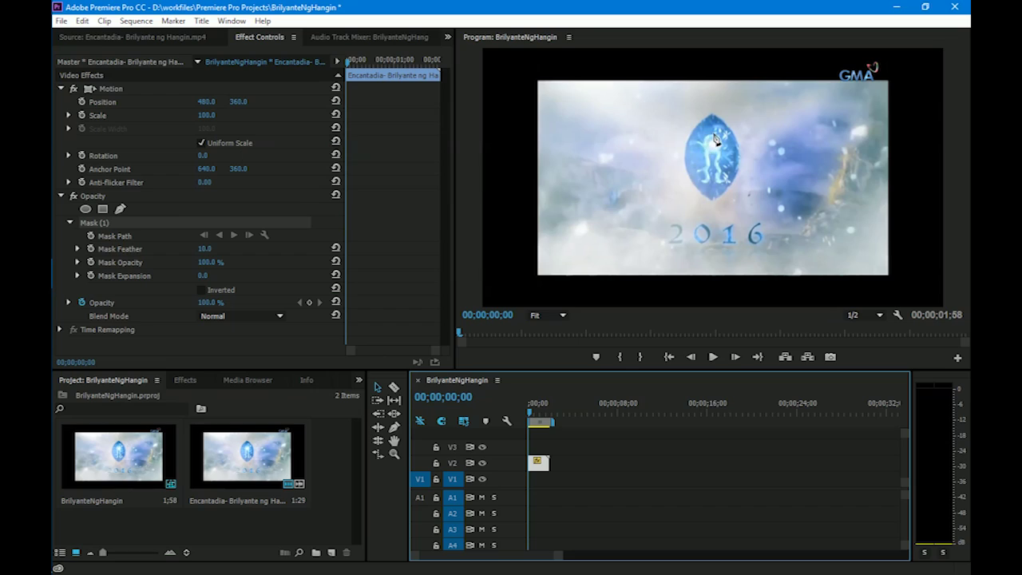
pyautogui.click(549, 317)
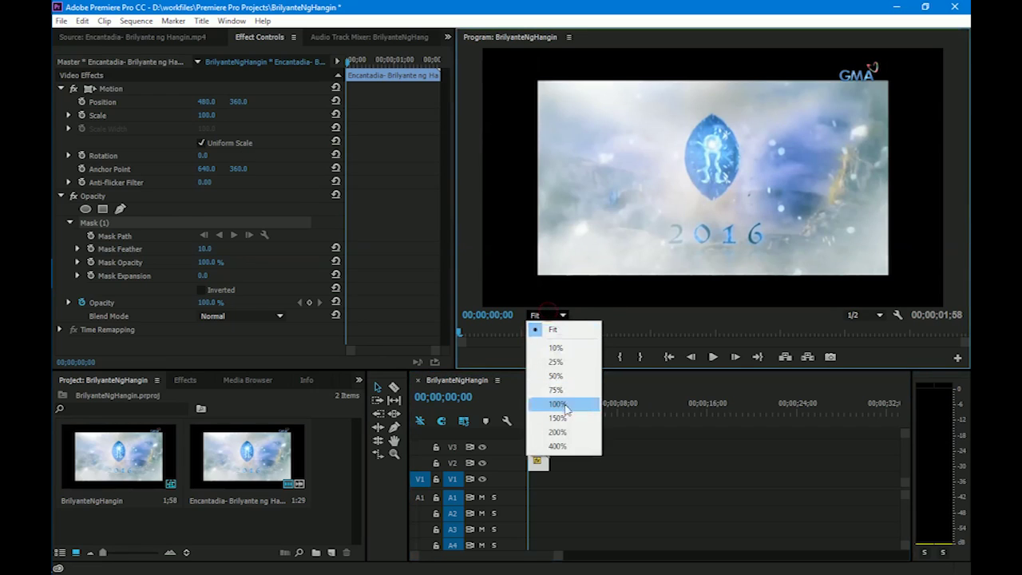
pyautogui.click(559, 432)
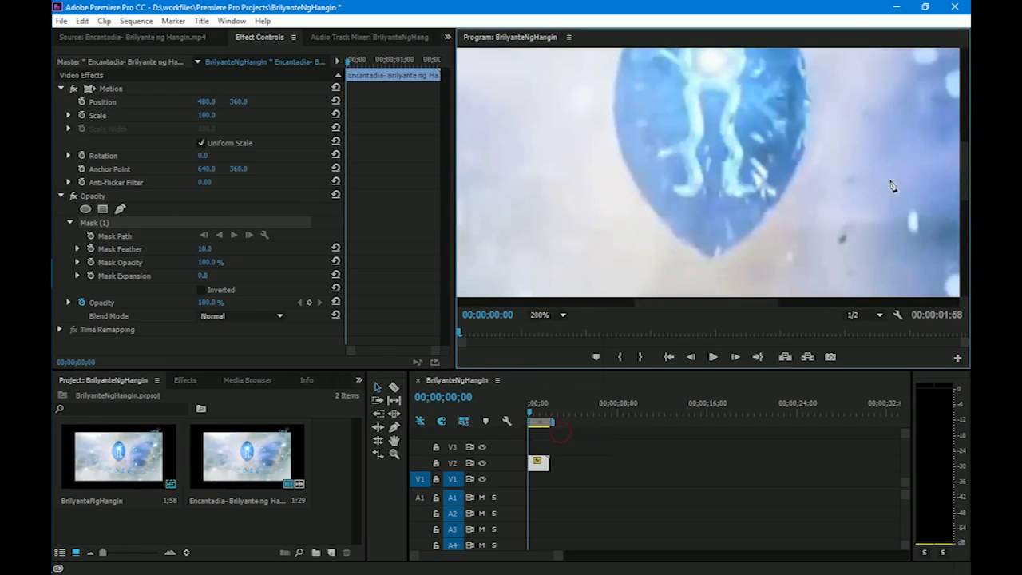
pyautogui.moveTo(966, 169); pyautogui.dragTo(961, 100)
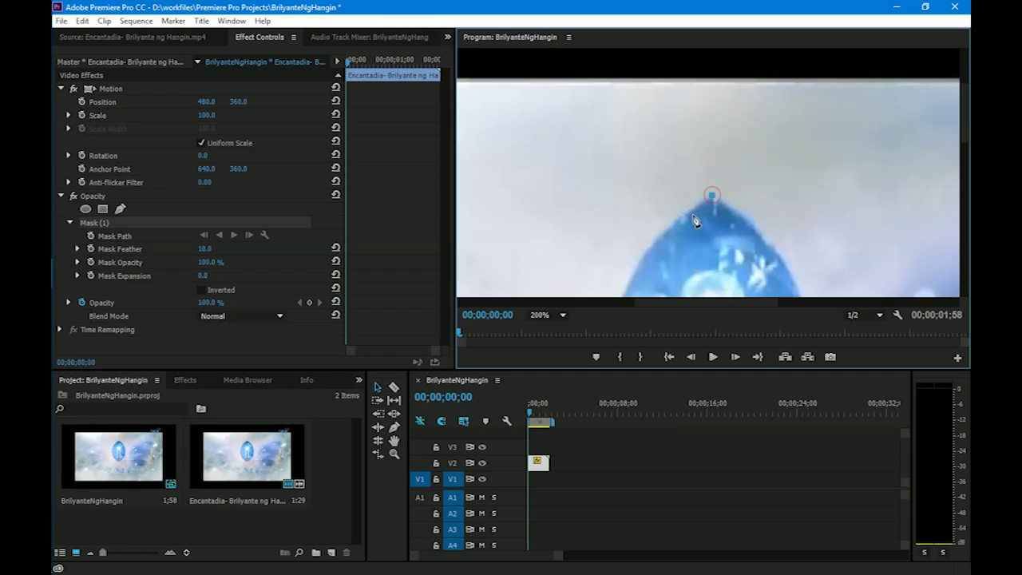
pyautogui.click(712, 196)
pyautogui.click(682, 216)
pyautogui.click(658, 237)
pyautogui.click(965, 126)
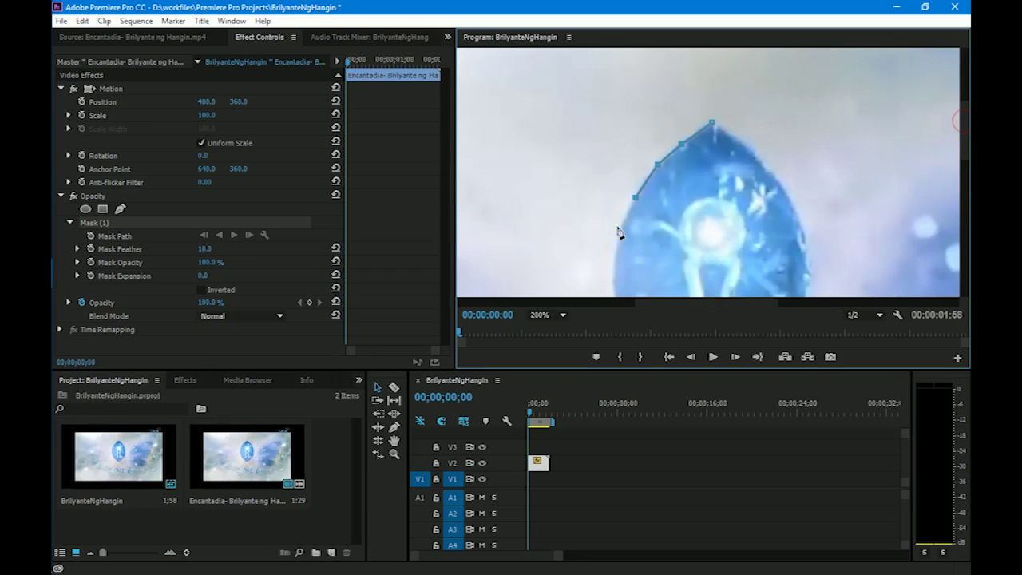
pyautogui.click(613, 274)
# Continue the mask path down the gem's lower-left edge, around the bottom tip and up its lower-right side.
pyautogui.moveTo(965, 132); pyautogui.dragTo(962, 162)
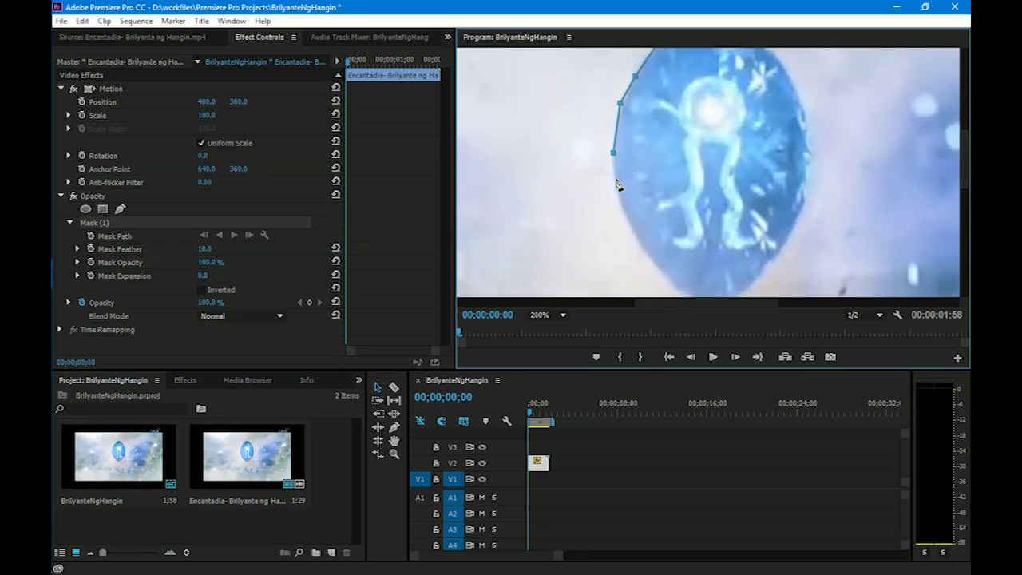
pyautogui.click(627, 216)
pyautogui.click(639, 242)
pyautogui.click(658, 268)
pyautogui.moveTo(965, 156); pyautogui.dragTo(965, 171)
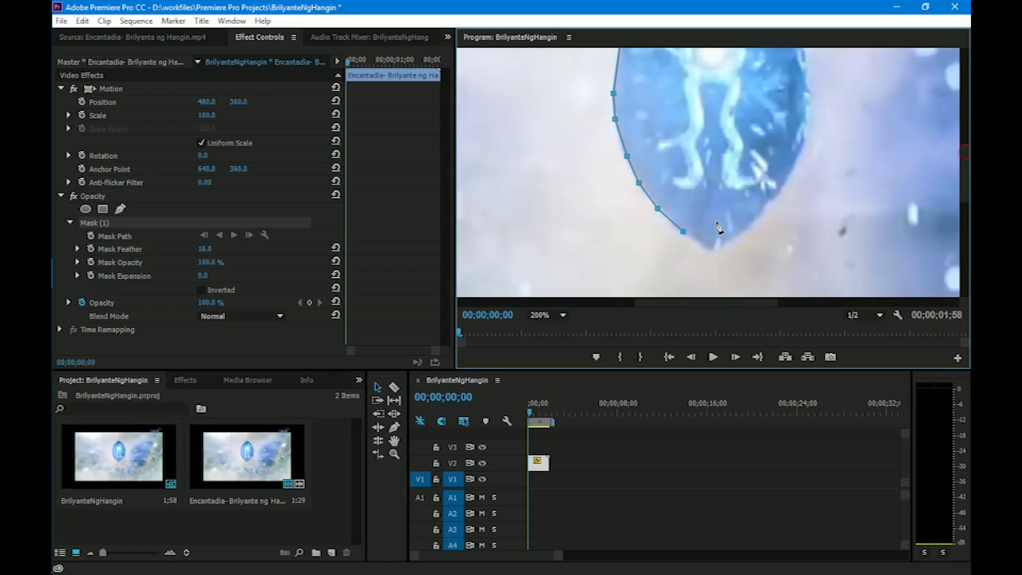
pyautogui.click(744, 230)
pyautogui.click(772, 198)
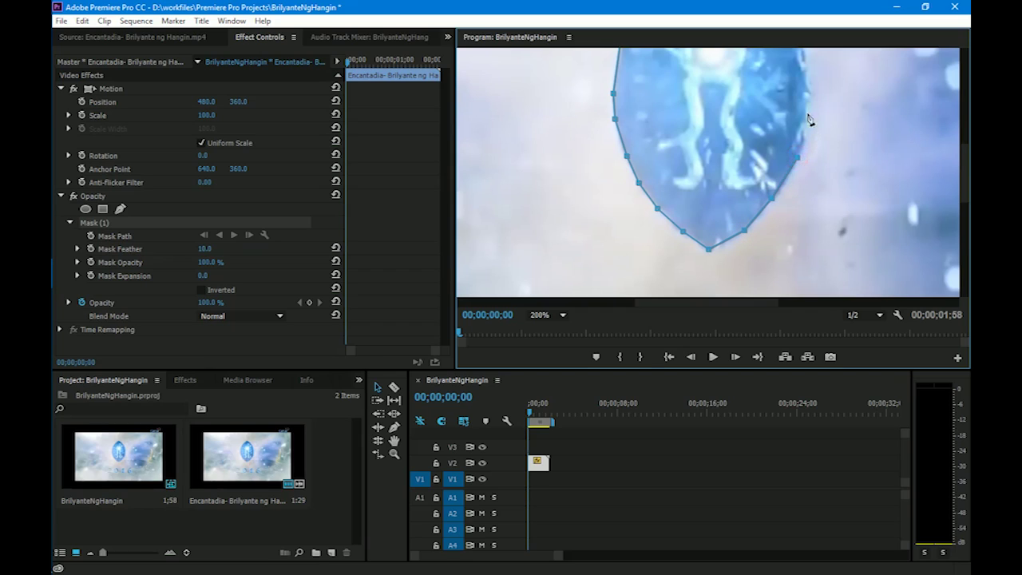
# Close the mask path along the gem's right edge at the top tip and set Mask Feather to 0.
pyautogui.scroll(3, 862, 176)
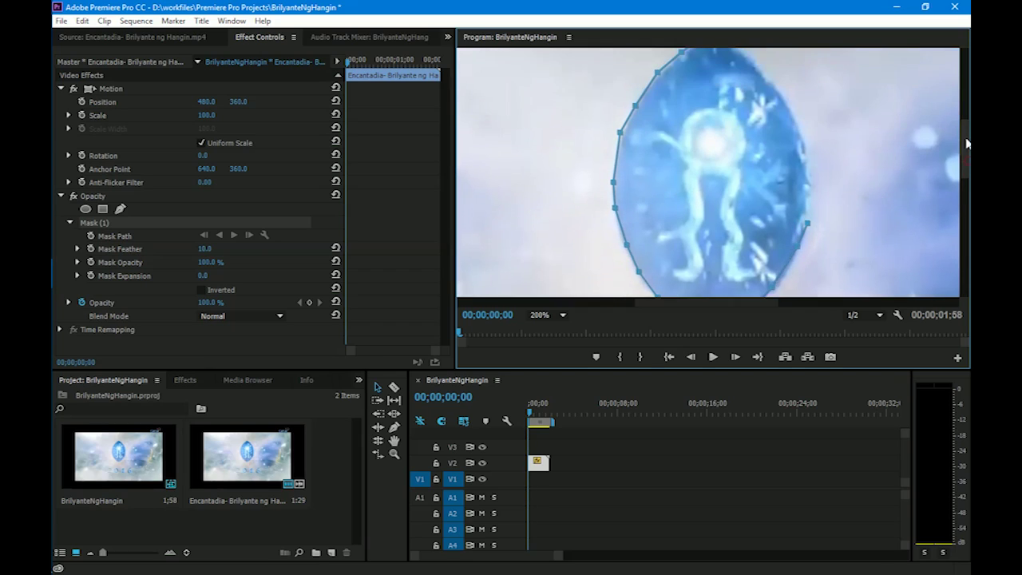
pyautogui.click(811, 198)
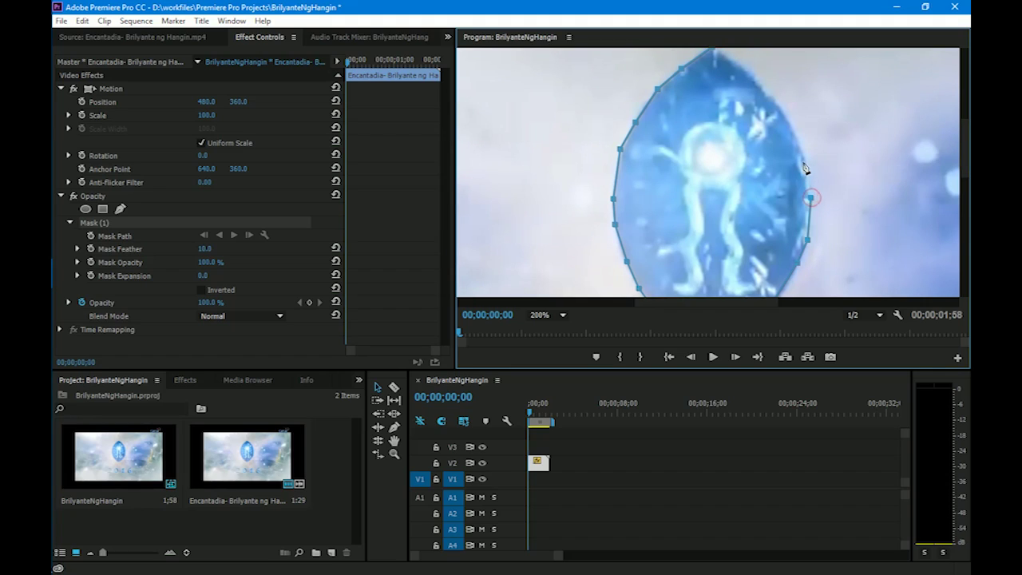
pyautogui.click(785, 116)
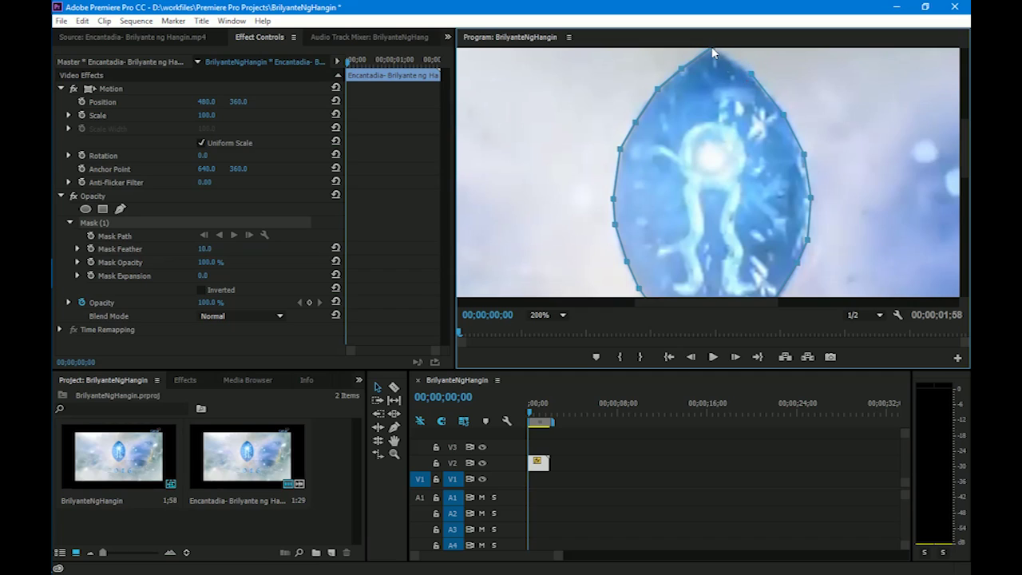
pyautogui.scroll(2, 966, 94)
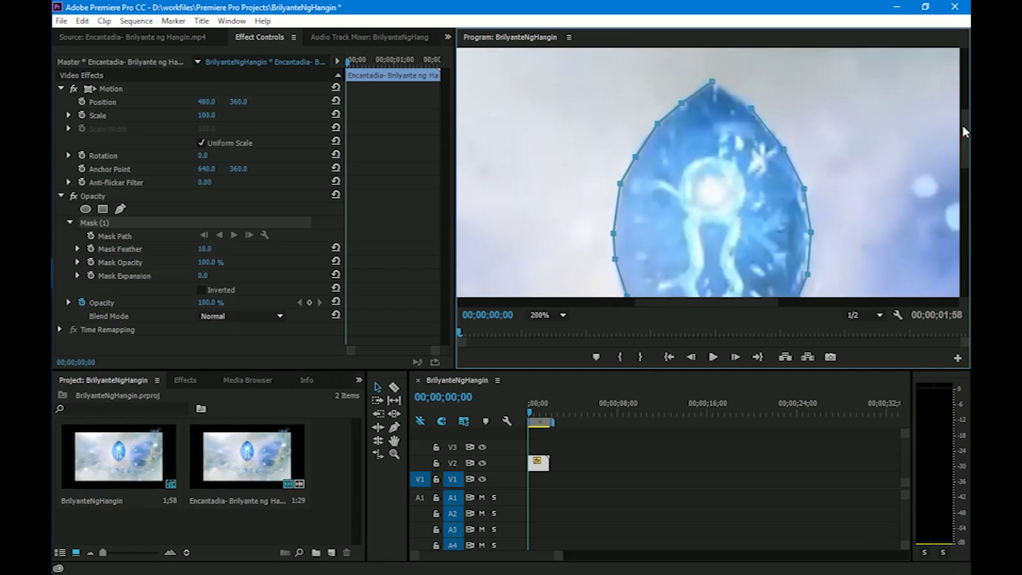
pyautogui.click(713, 91)
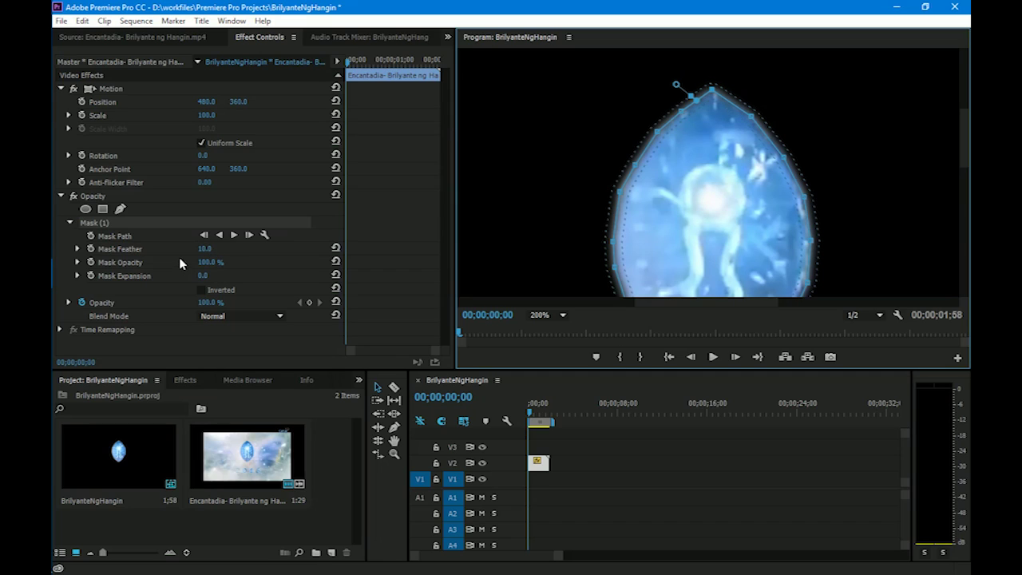
pyautogui.moveTo(208, 251); pyautogui.dragTo(185, 249)
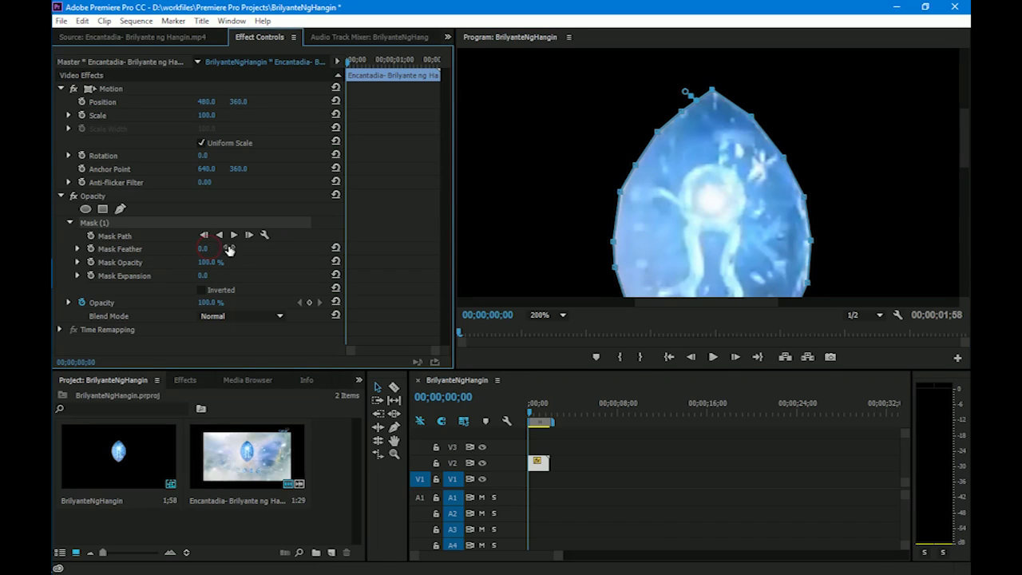
# Scrub and play through the masked clip to compare the mask outline with the rotating gem's edges.
pyautogui.moveTo(530, 416)
pyautogui.mouseDown()
pyautogui.moveTo(548, 415)
pyautogui.moveTo(535, 413)
pyautogui.mouseUp()
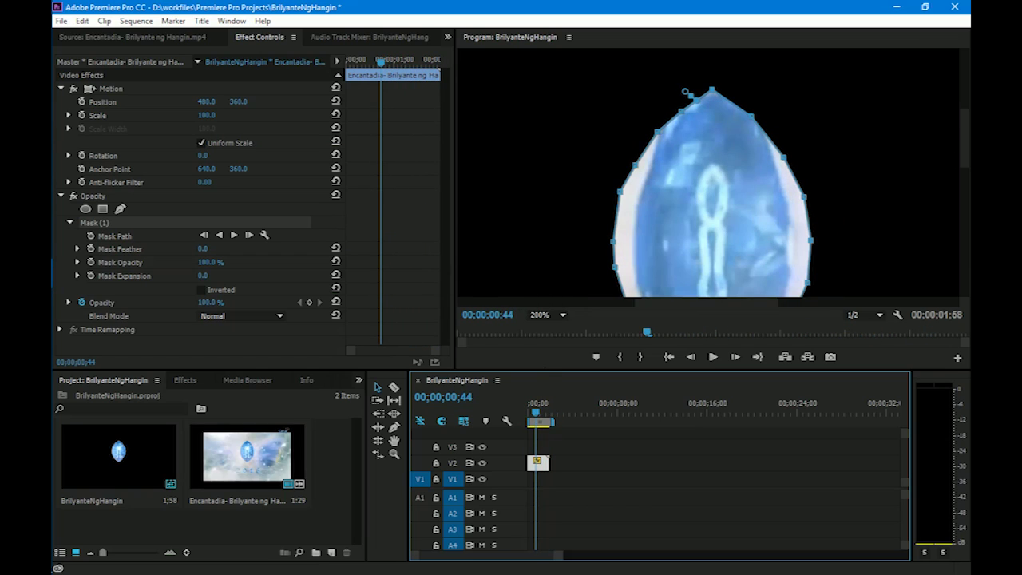
pyautogui.scroll(-3, 685, 92)
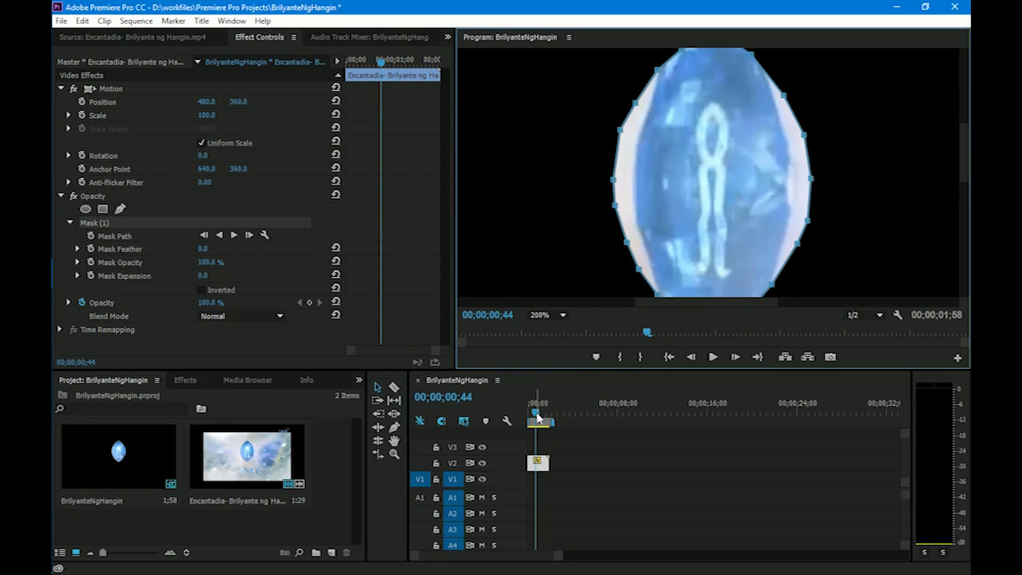
pyautogui.moveTo(539, 417)
pyautogui.mouseDown()
pyautogui.moveTo(550, 416)
pyautogui.moveTo(531, 414)
pyautogui.moveTo(553, 412)
pyautogui.moveTo(529, 410)
pyautogui.mouseUp()
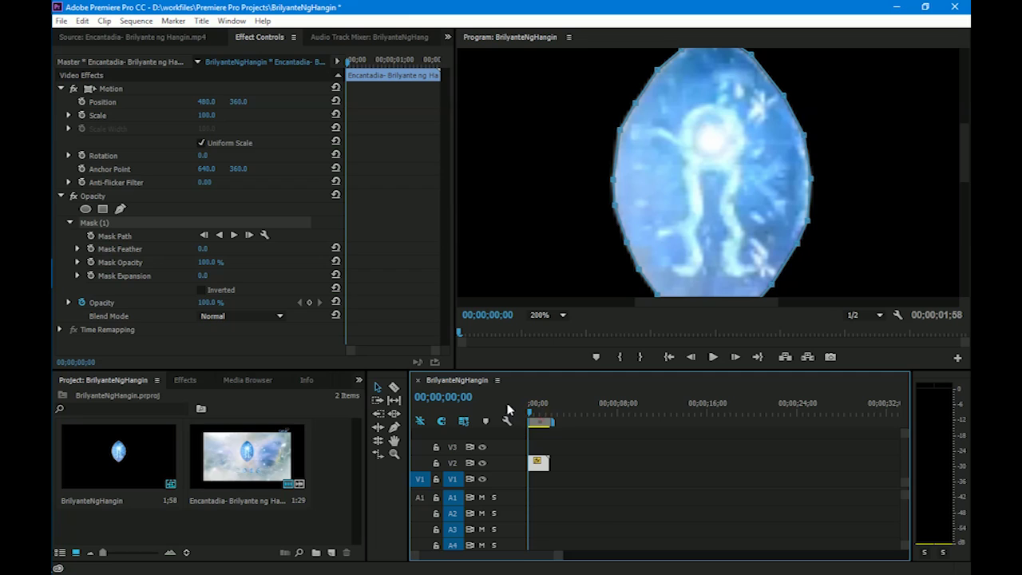
pyautogui.moveTo(527, 409); pyautogui.dragTo(549, 407)
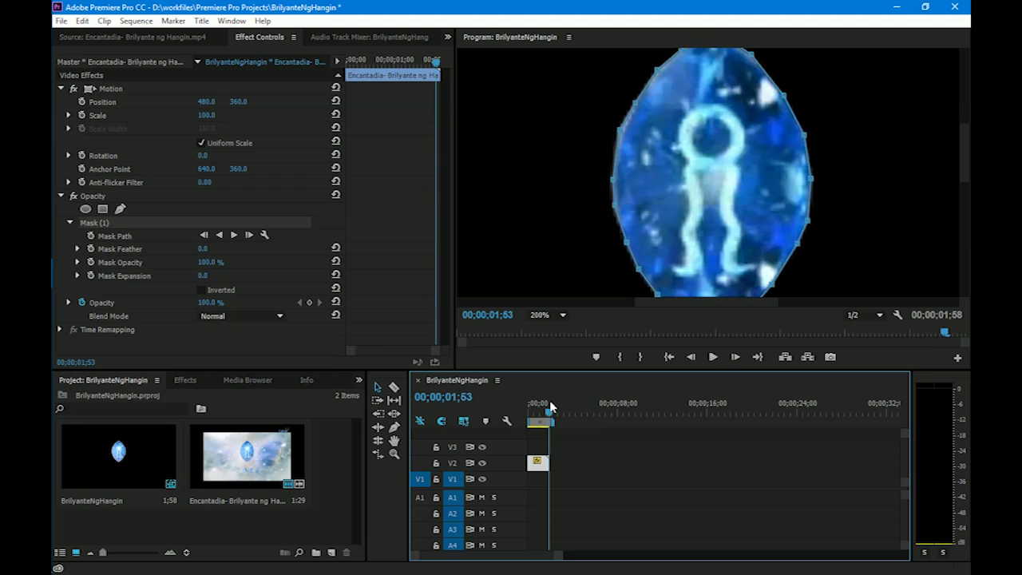
pyautogui.moveTo(550, 408); pyautogui.dragTo(524, 390)
pyautogui.press('space')
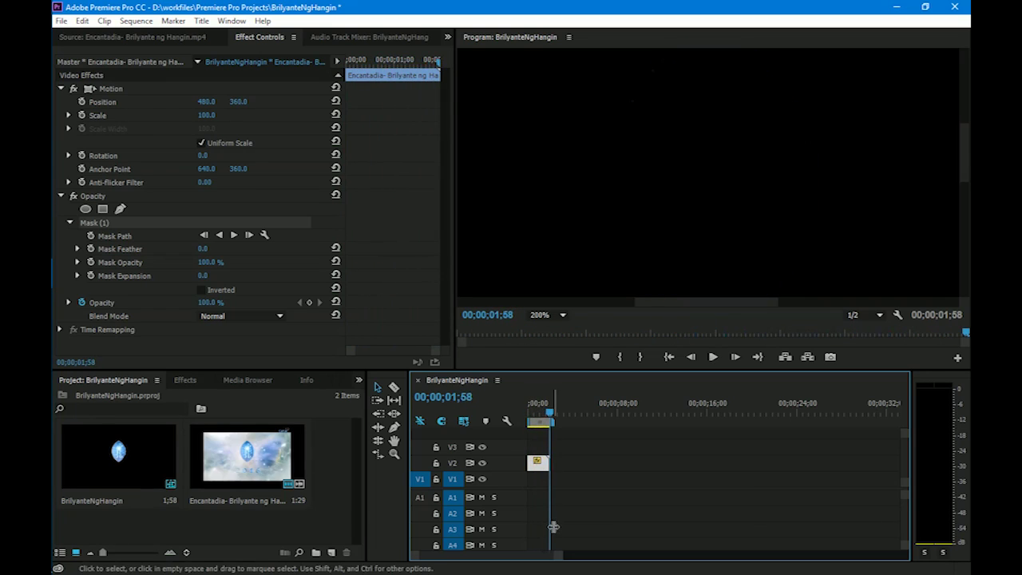
pyautogui.moveTo(561, 555); pyautogui.dragTo(473, 556)
pyautogui.moveTo(615, 413); pyautogui.dragTo(333, 394)
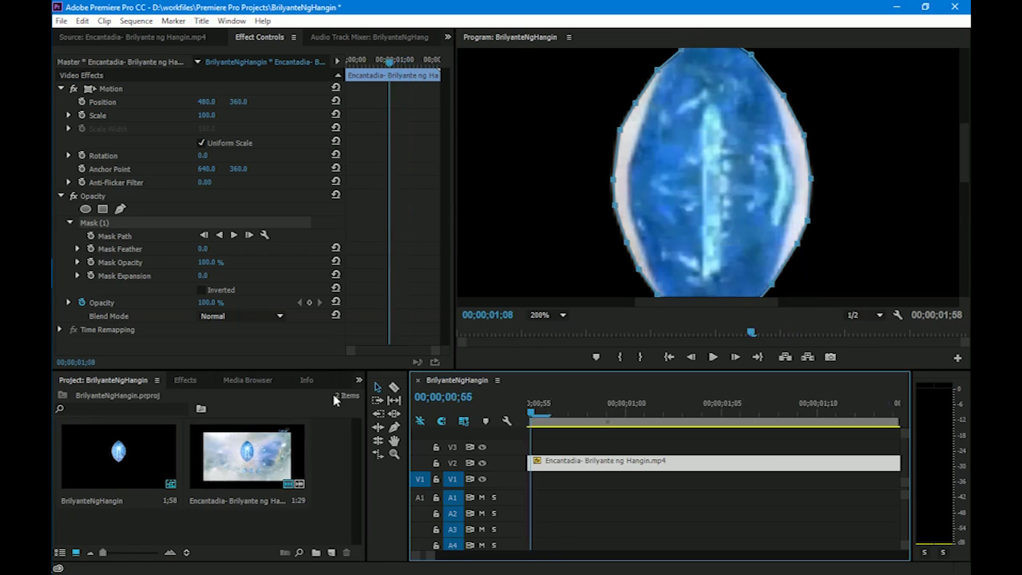
pyautogui.click(465, 350)
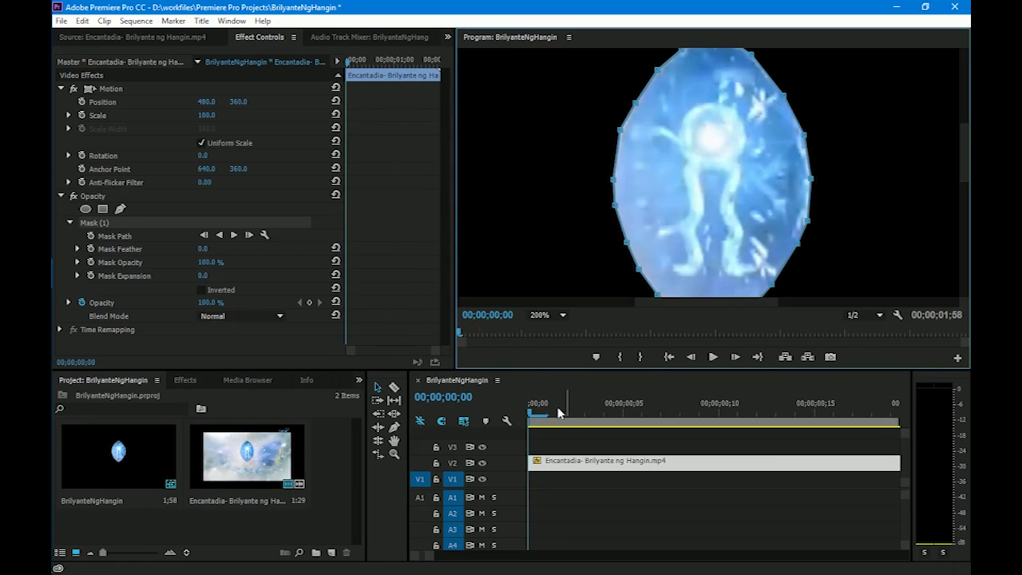
pyautogui.moveTo(529, 421); pyautogui.dragTo(585, 421)
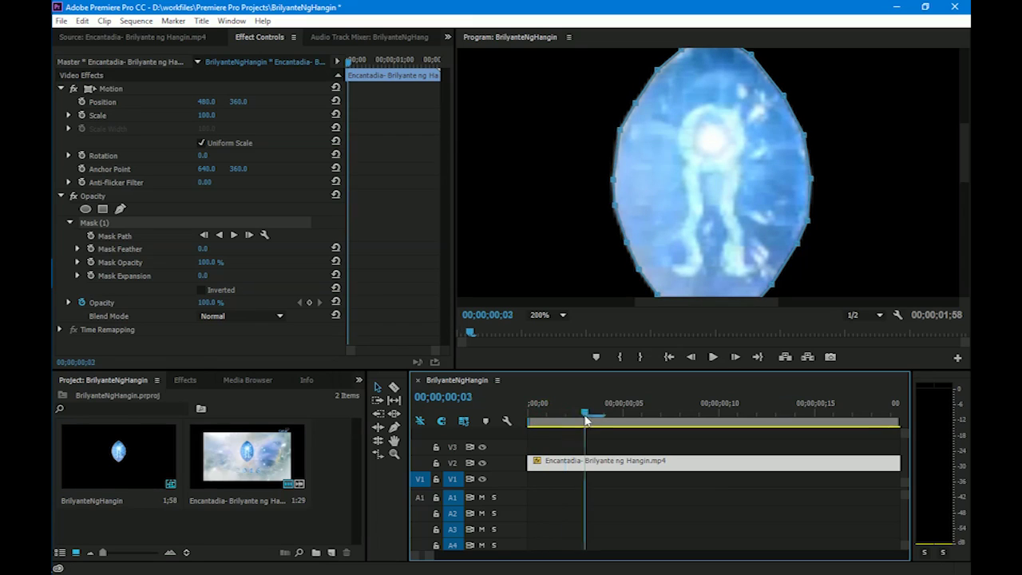
pyautogui.moveTo(586, 416); pyautogui.dragTo(835, 419)
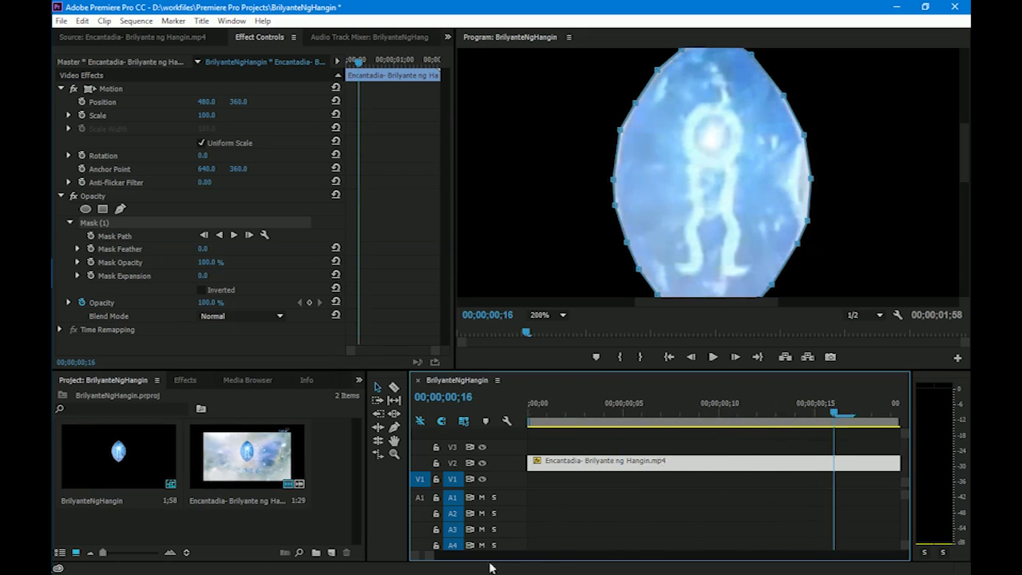
# Enable Mask Path keyframing and refit the mask points to both gem edges at 00;00;00;30.
pyautogui.moveTo(433, 556); pyautogui.dragTo(439, 557)
pyautogui.moveTo(656, 421); pyautogui.dragTo(772, 416)
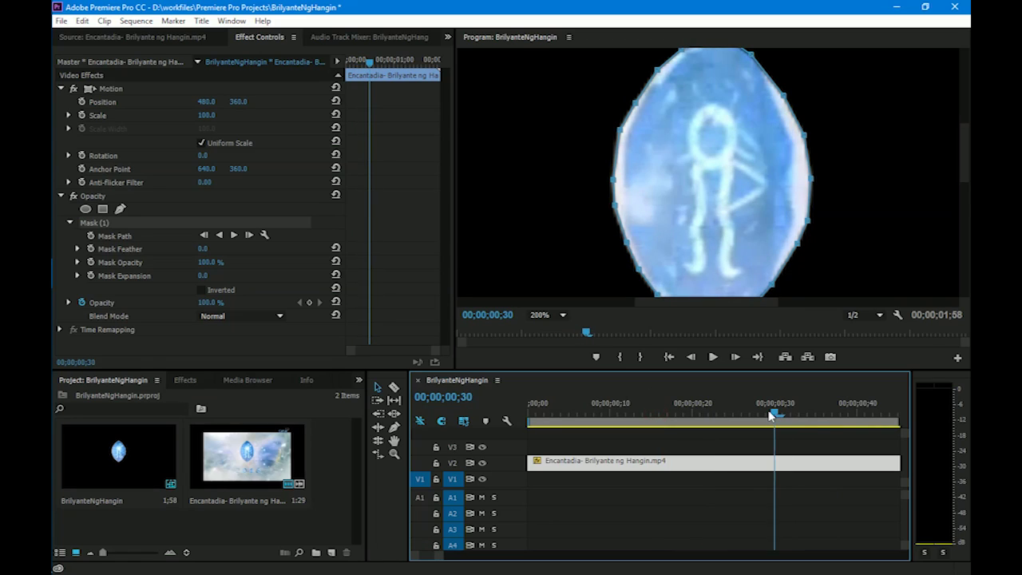
pyautogui.scroll(2, 965, 151)
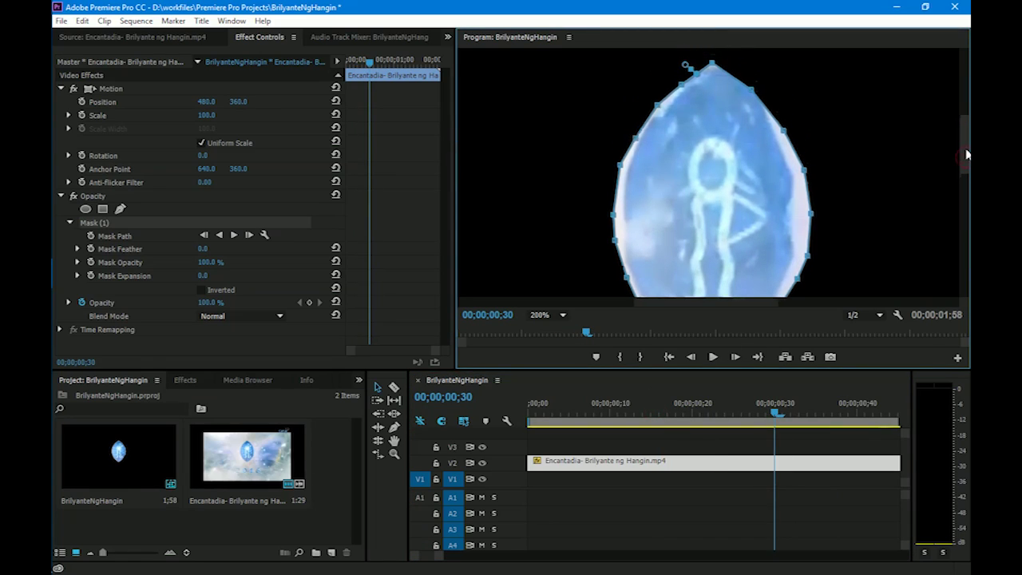
pyautogui.scroll(-5, 699, 74)
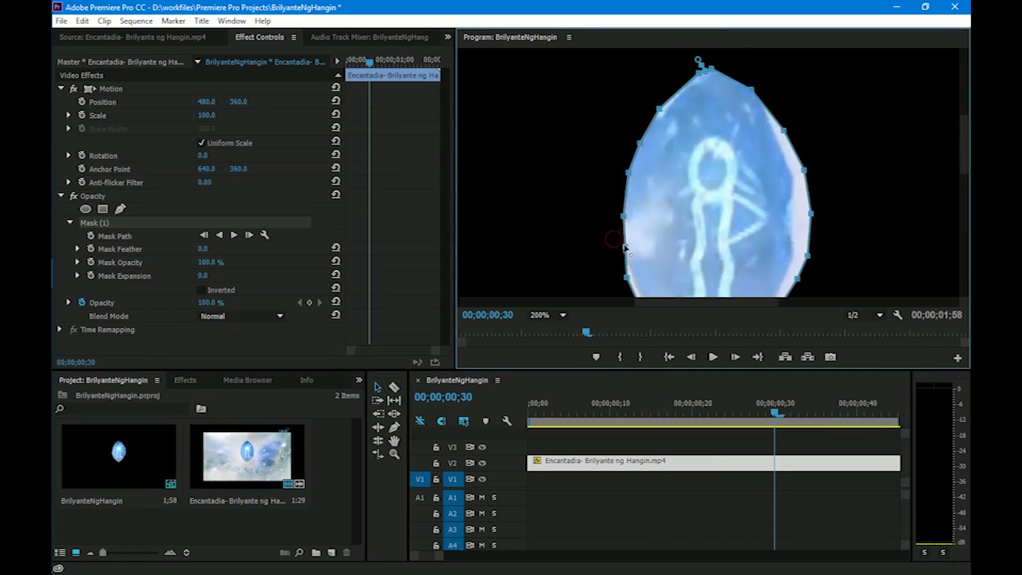
pyautogui.scroll(5, 773, 237)
pyautogui.moveTo(775, 413)
pyautogui.mouseDown()
pyautogui.moveTo(546, 413)
pyautogui.moveTo(775, 413)
pyautogui.mouseUp()
pyautogui.click(90, 236)
pyautogui.scroll(-4, 627, 264)
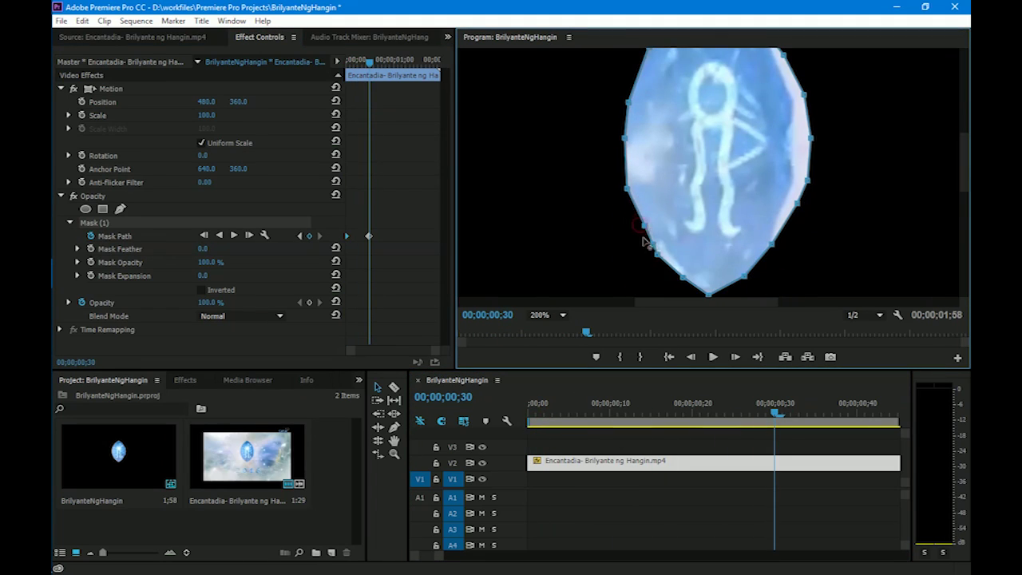
pyautogui.scroll(4, 803, 156)
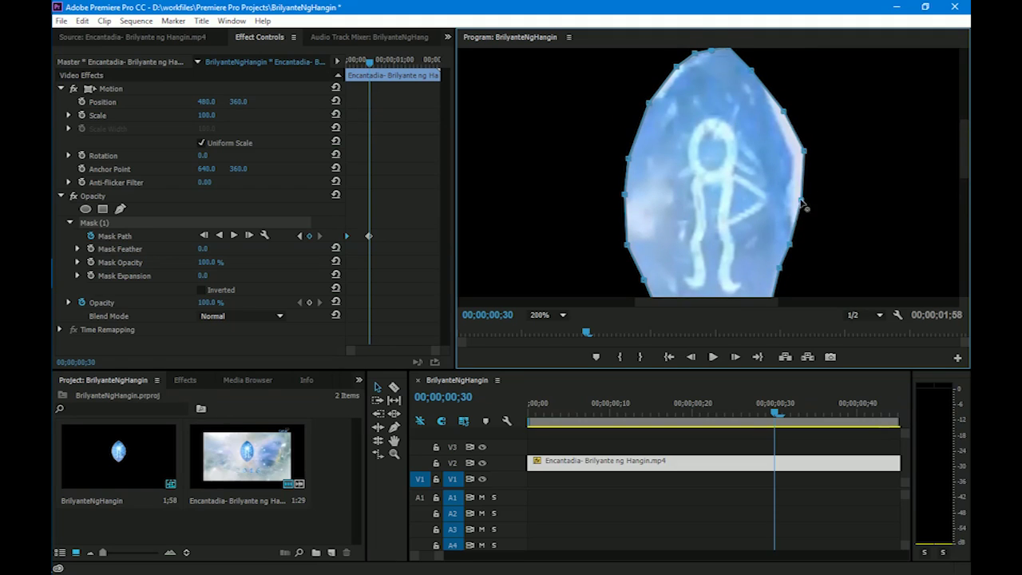
# Tighten the mask points around the gem's narrower outline at 00;00;00;43 and again at 00;00;00;55.
pyautogui.moveTo(742, 413); pyautogui.dragTo(883, 413)
pyautogui.moveTo(659, 90); pyautogui.dragTo(684, 122)
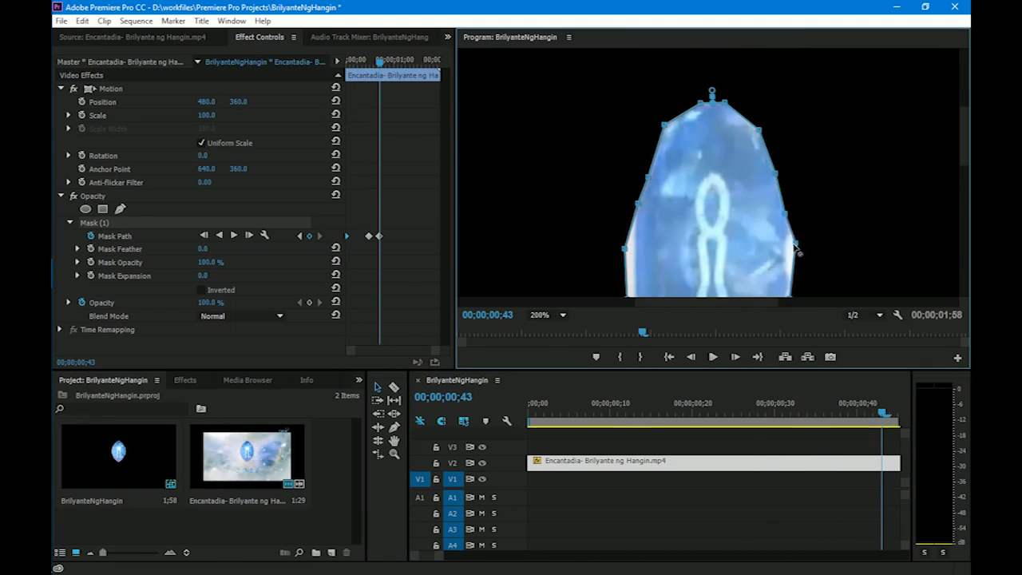
pyautogui.scroll(-3, 796, 250)
pyautogui.moveTo(967, 182); pyautogui.dragTo(967, 152)
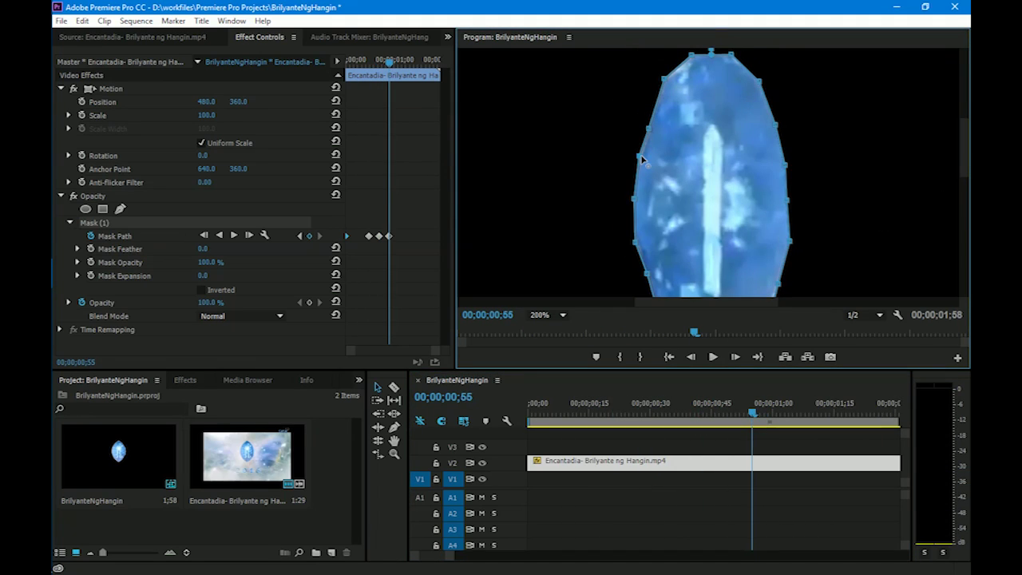
pyautogui.scroll(-3, 647, 206)
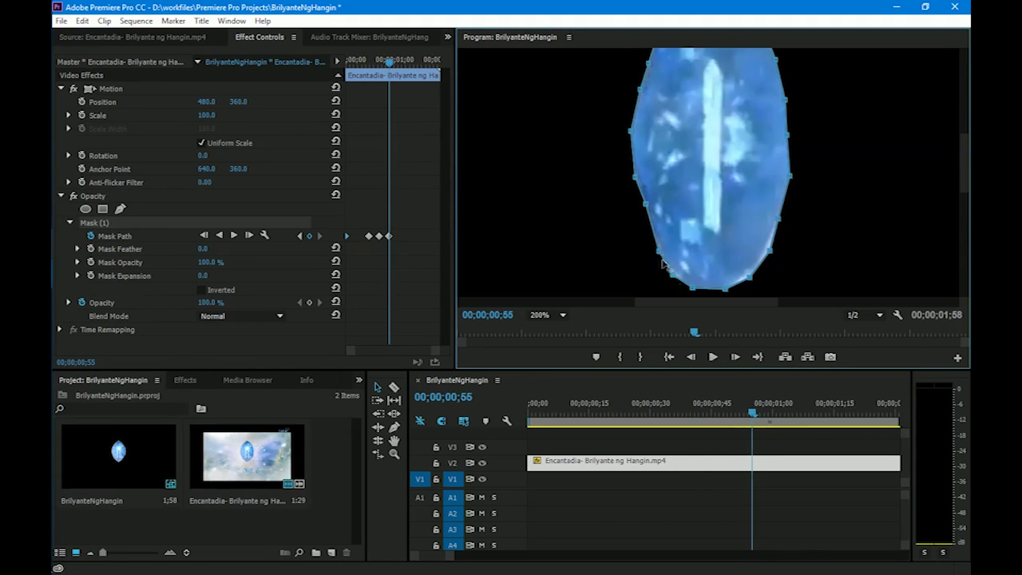
pyautogui.scroll(3, 796, 179)
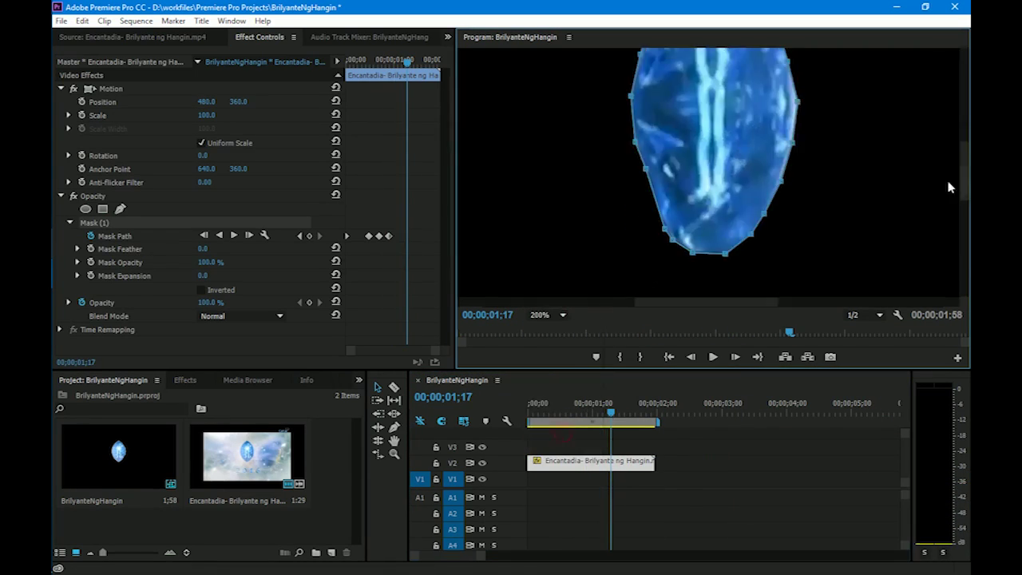
# Refit the mask points along the gem's sides and lower edges at 00;00;01;17.
pyautogui.scroll(2, 635, 179)
pyautogui.scroll(-2, 635, 179)
pyautogui.scroll(-3, 960, 186)
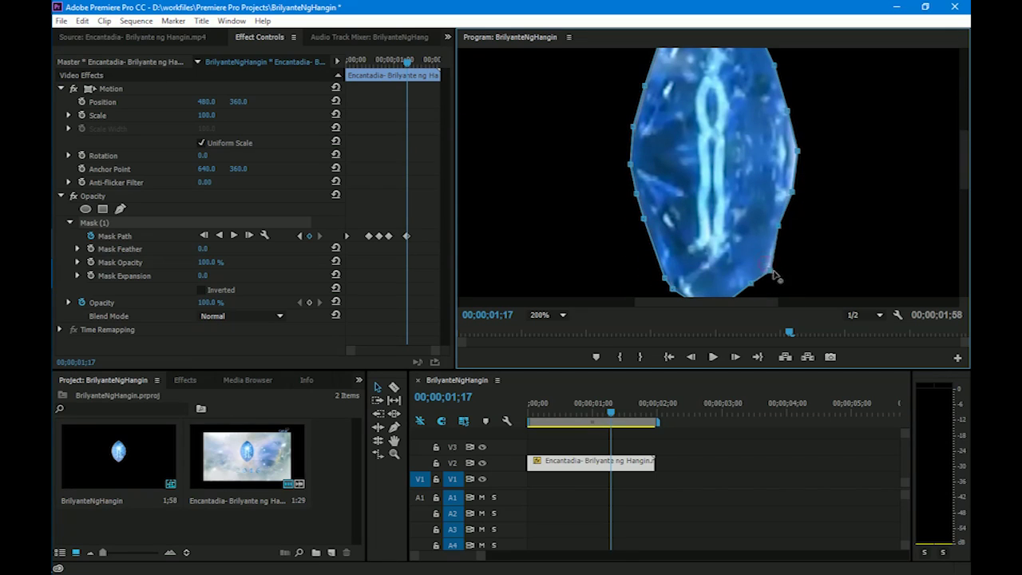
pyautogui.scroll(3, 798, 172)
pyautogui.scroll(-3, 791, 175)
pyautogui.scroll(4, 763, 186)
# Widen the mask to the gem's outline at 00;00;01;37 and correct it a few frames earlier.
pyautogui.hotkey('shift', 'Right')
pyautogui.hotkey('shift', 'Right')
pyautogui.hotkey('shift', 'Right')
pyautogui.hotkey('shift', 'Right')
pyautogui.moveTo(693, 162); pyautogui.dragTo(703, 168)
pyautogui.scroll(-3, 789, 226)
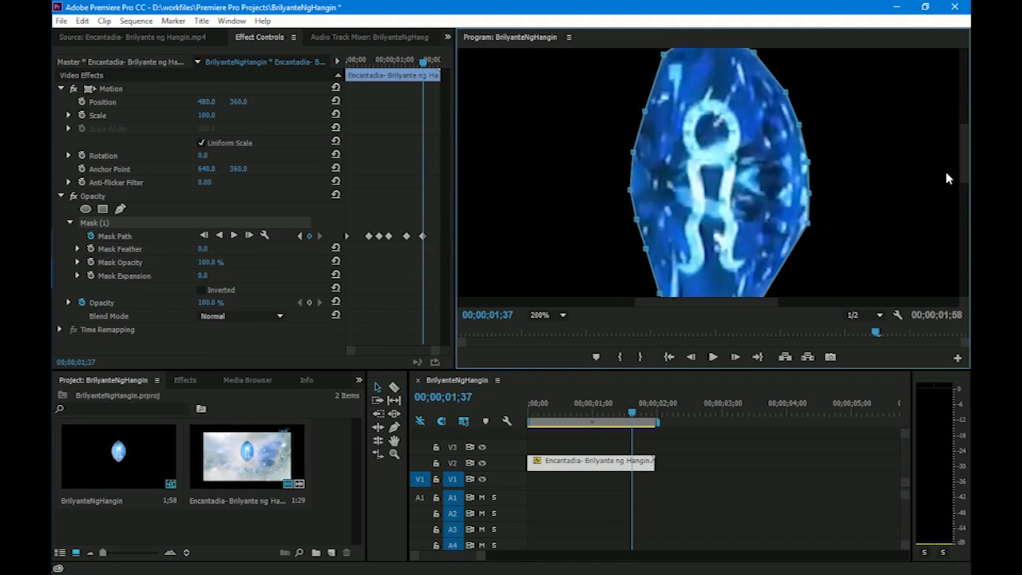
pyautogui.scroll(-1, 783, 216)
pyautogui.hotkey('shift', 'Left')
pyautogui.press('Left')
pyautogui.press('Left')
pyautogui.press('Left')
pyautogui.scroll(3, 639, 232)
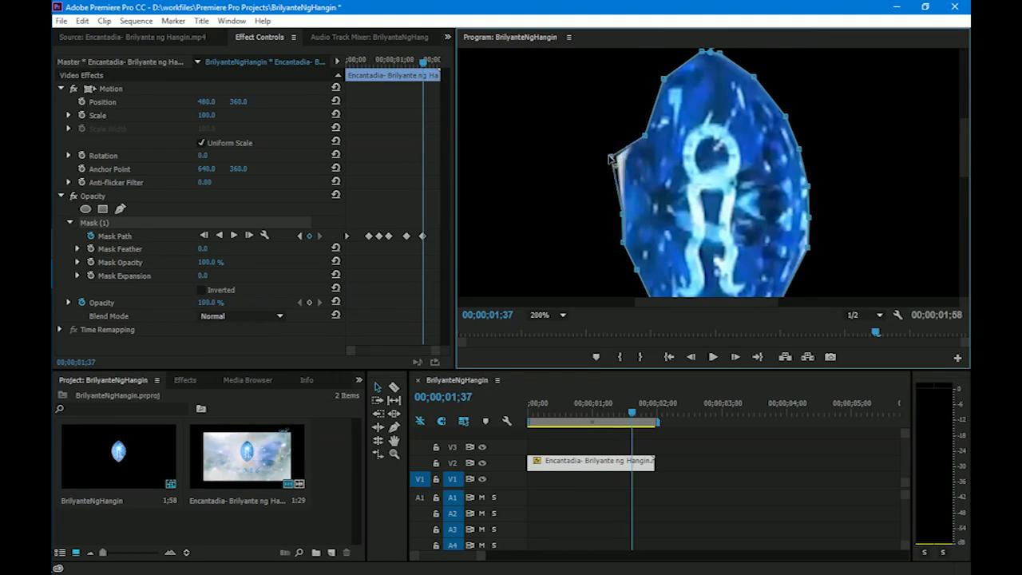
# Adjust the mask points at the gem's top tip and along both sides at 00;00;01;49.
pyautogui.hotkey('shift', 'Right')
pyautogui.hotkey('shift', 'Right')
pyautogui.hotkey('shift', 'Right')
pyautogui.hotkey('shift', 'Right')
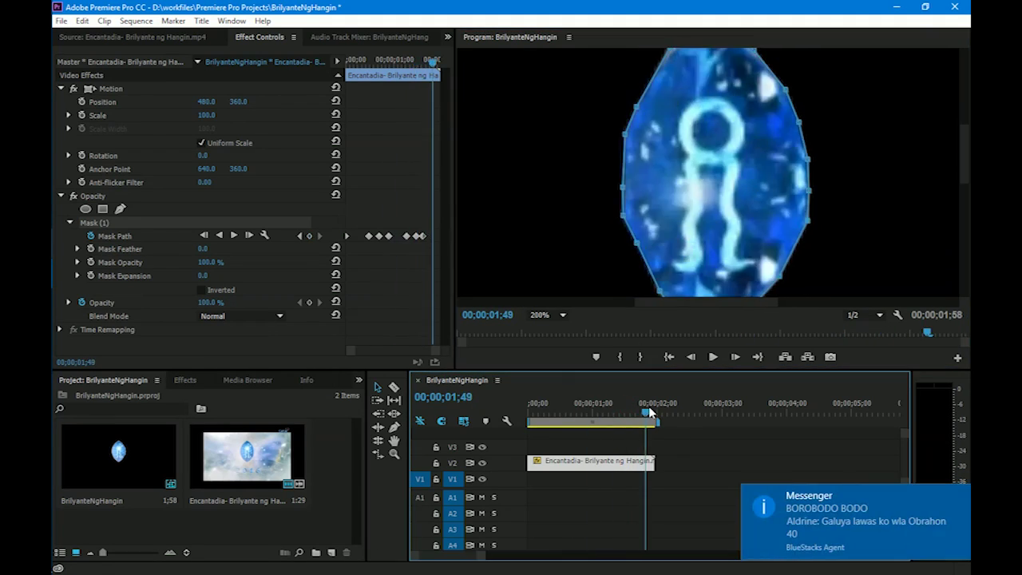
pyautogui.moveTo(711, 99); pyautogui.dragTo(706, 92)
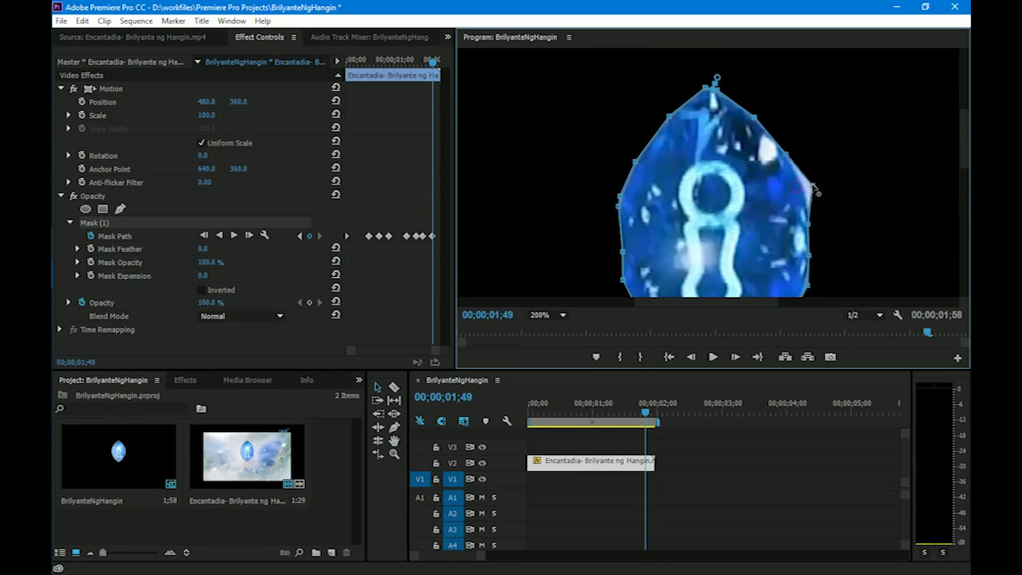
pyautogui.scroll(-3, 814, 190)
pyautogui.scroll(2, 636, 187)
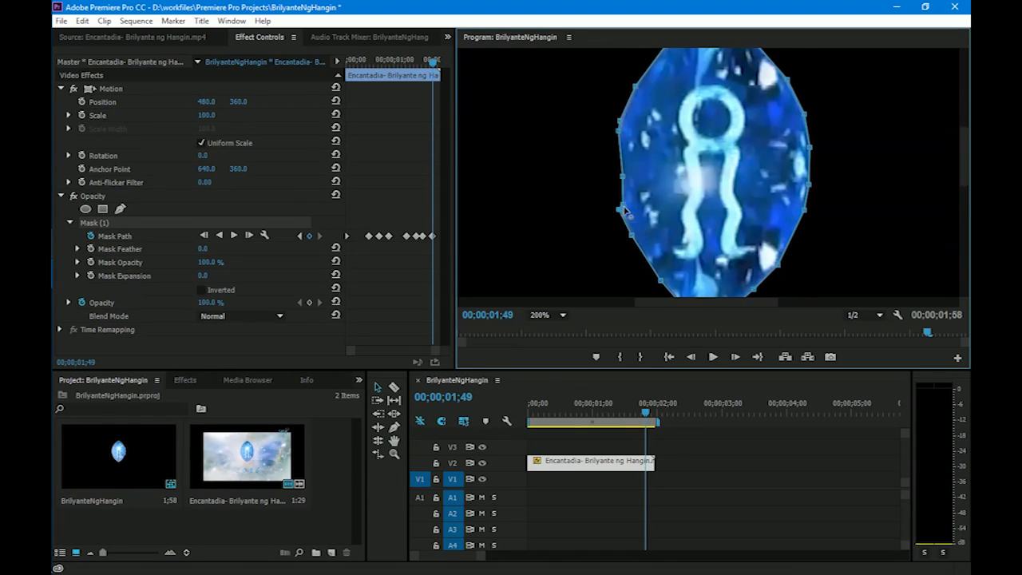
# Refit the mask points to the gem's left and right edges at 00;00;01;57.
pyautogui.press('Right')
pyautogui.press('Right')
pyautogui.press('Right')
pyautogui.press('Right')
pyautogui.press('Right')
pyautogui.press('Right')
pyautogui.press('Right')
pyautogui.press('Right')
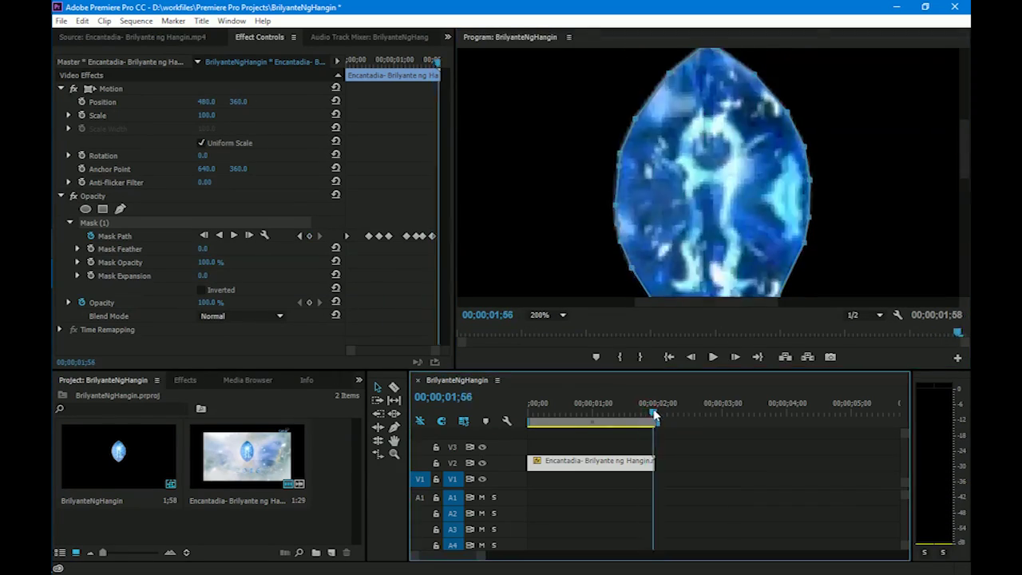
pyautogui.press('=')
pyautogui.scroll(-3, 626, 238)
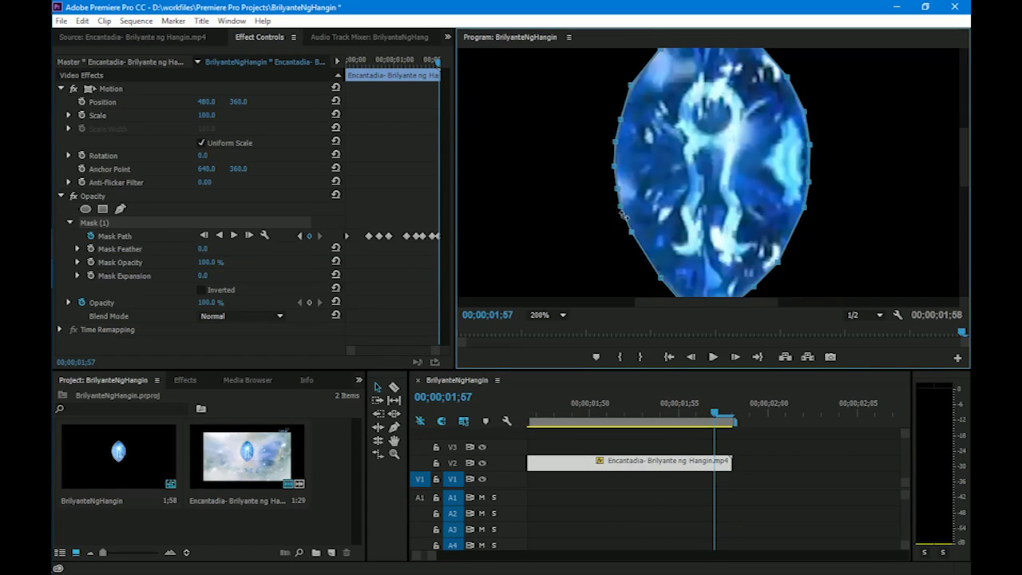
pyautogui.press('Left')
pyautogui.press('Left')
pyautogui.press('Left')
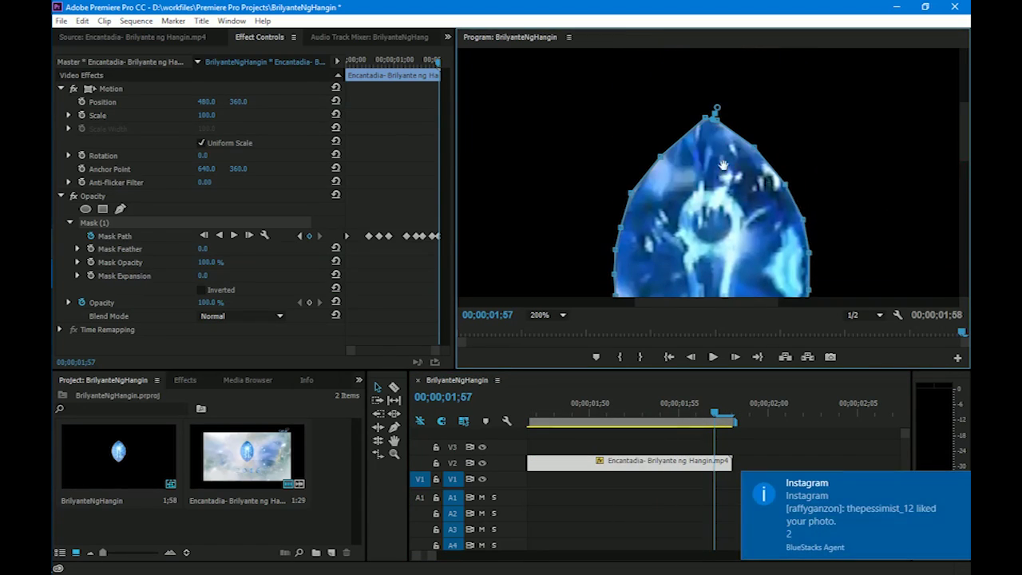
# Play the sequence from the start with the clip deselected and the whole frame in view to check the mask animation.
pyautogui.click(525, 408)
pyautogui.press('Home')
pyautogui.press('-')
pyautogui.press('-')
pyautogui.press('-')
pyautogui.click(669, 456)
pyautogui.click(534, 409)
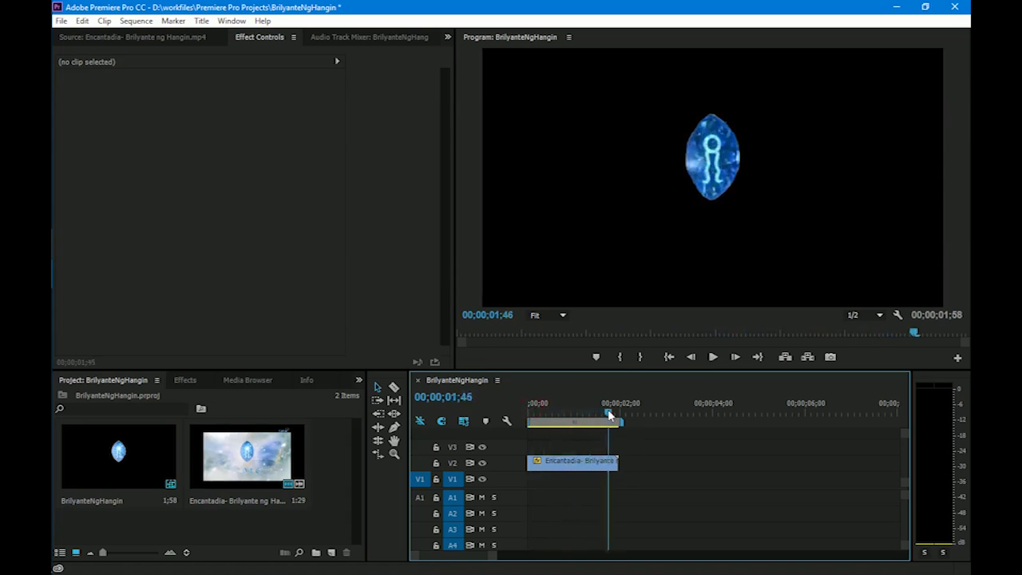
pyautogui.press('space')
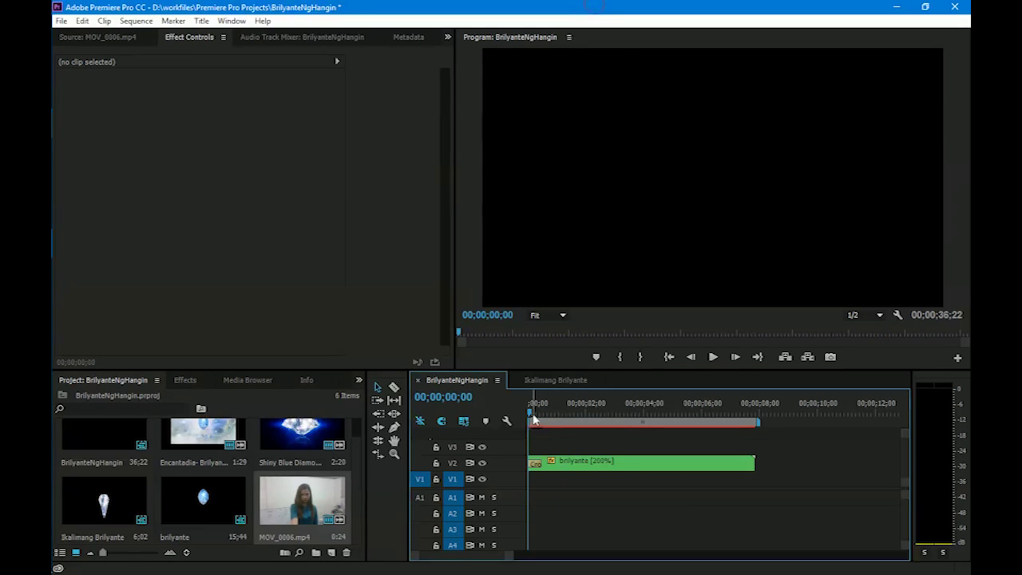
# Delete the transition at the start of the brilyante clip on V2.
pyautogui.moveTo(533, 421); pyautogui.dragTo(518, 408)
pyautogui.click(536, 463)
pyautogui.press('Delete')
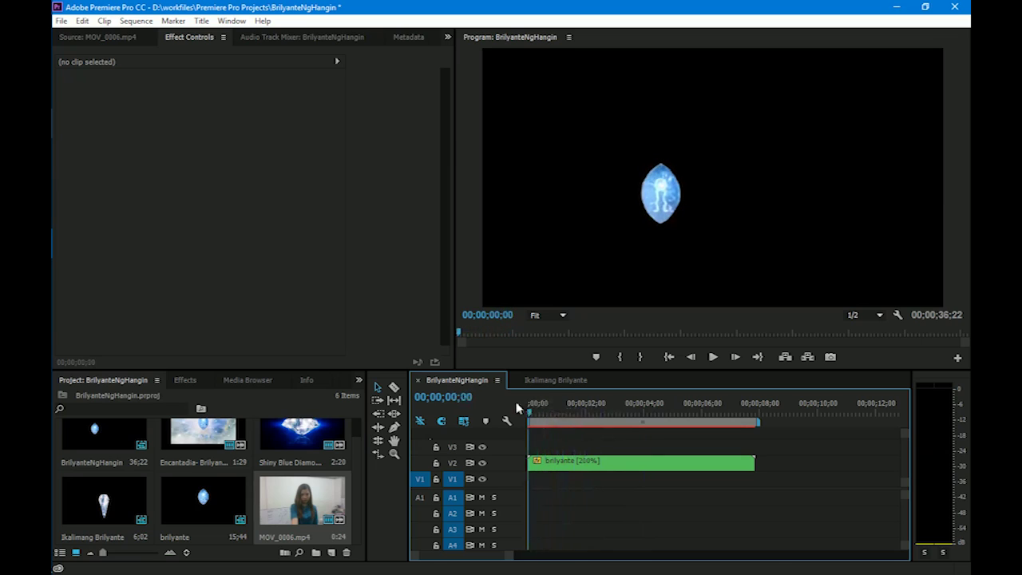
# Open MOV_0006.mp4 in the Source monitor and place its raised-hand section, video only, on V1 at the sequence start.
pyautogui.doubleClick(302, 511)
pyautogui.moveTo(279, 329); pyautogui.dragTo(384, 334)
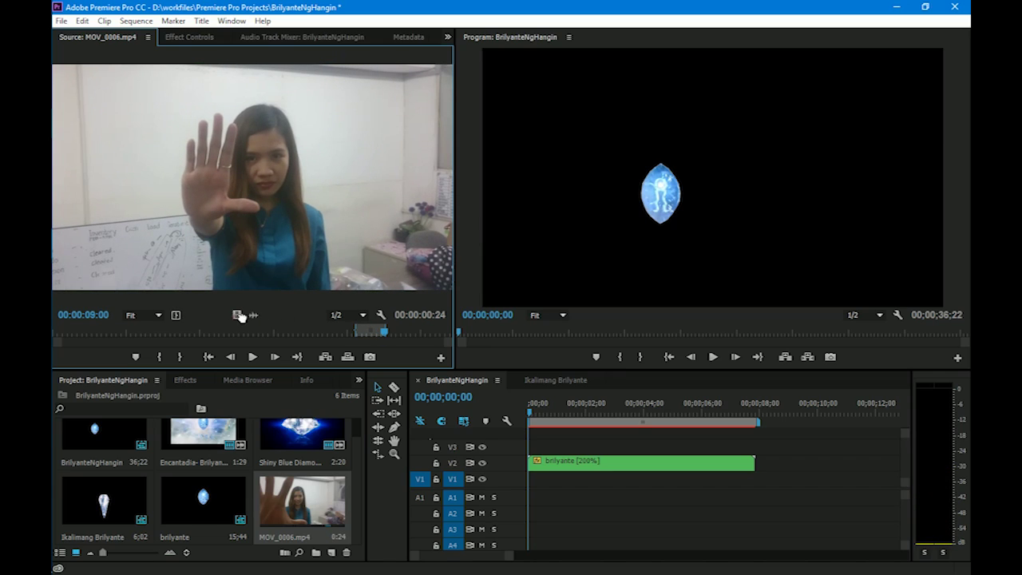
pyautogui.moveTo(372, 372); pyautogui.dragTo(516, 481)
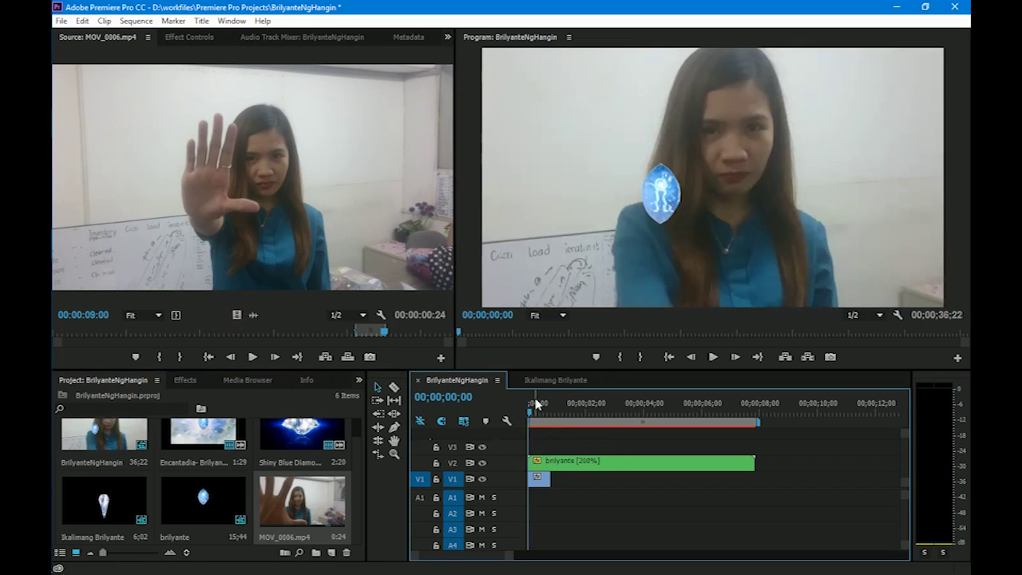
# Apply Scale to Frame Size to the MOV_0006.mp4 clip on V1.
pyautogui.rightClick(538, 478)
pyautogui.click(547, 482)
pyautogui.rightClick(547, 482)
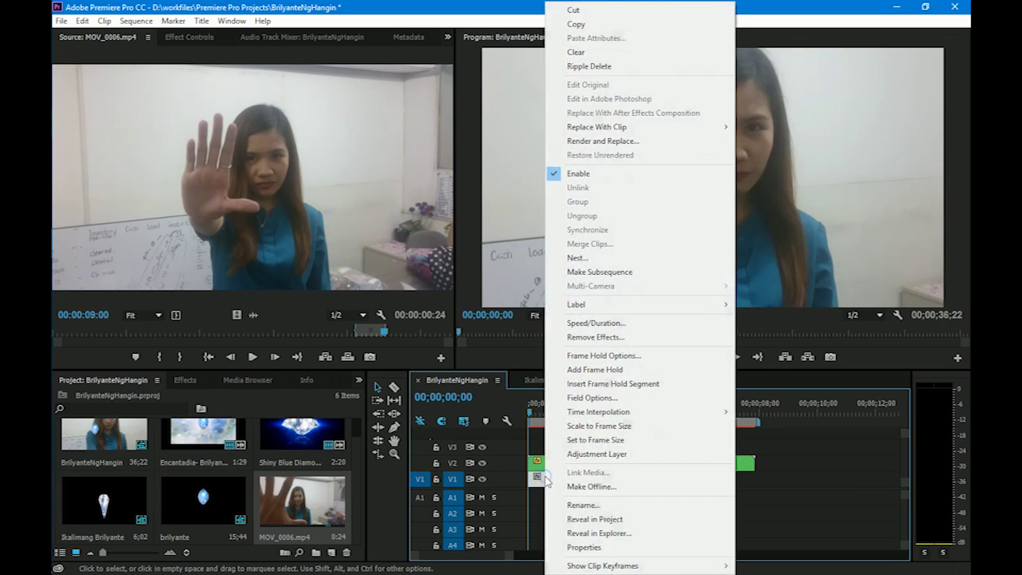
pyautogui.click(575, 426)
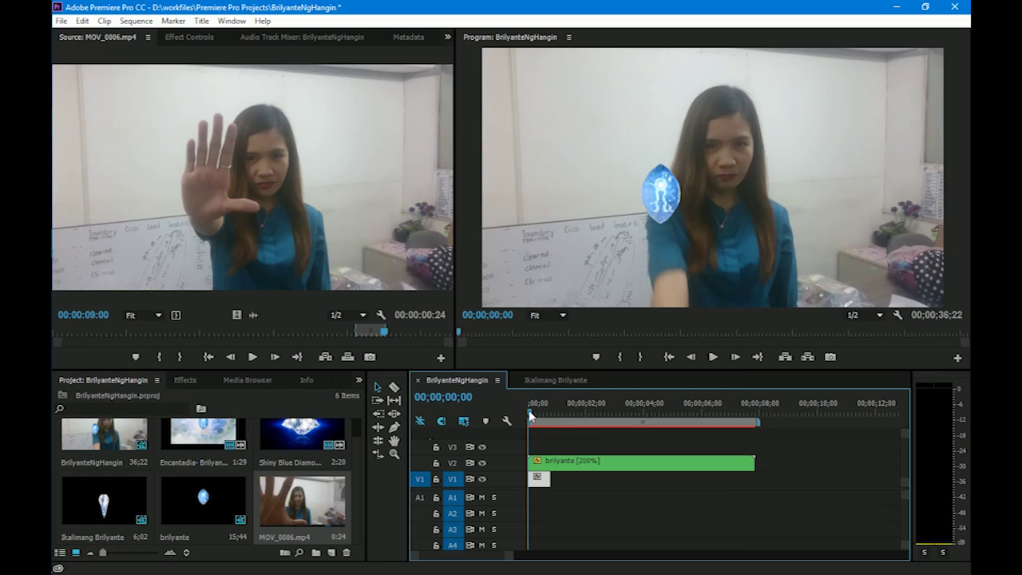
# Extend the MOV_0006.mp4 clip on V1 to about two seconds and review the gem over the raised hand.
pyautogui.moveTo(531, 414)
pyautogui.mouseDown()
pyautogui.moveTo(556, 417)
pyautogui.moveTo(541, 415)
pyautogui.mouseUp()
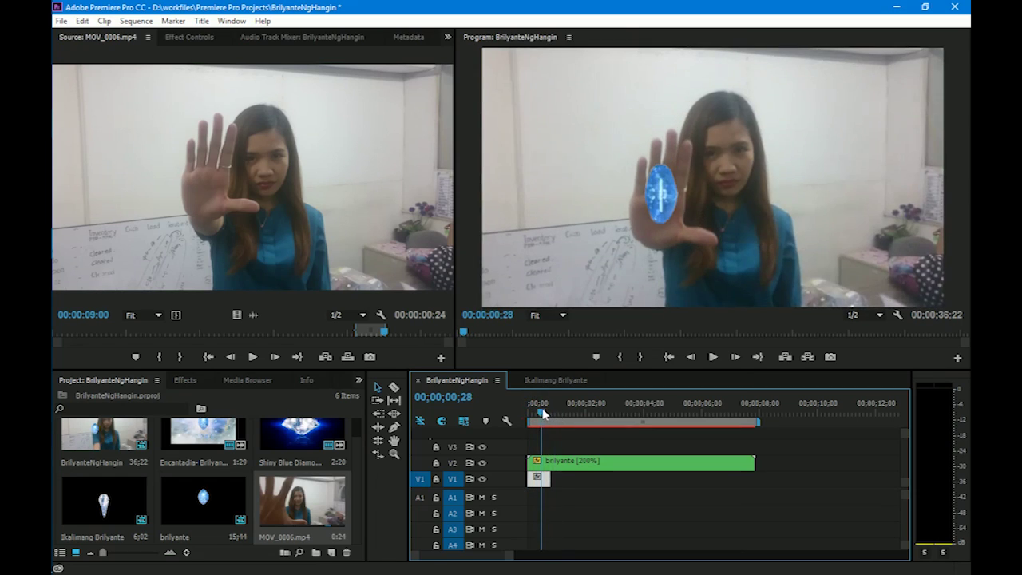
pyautogui.moveTo(550, 478); pyautogui.dragTo(593, 476)
pyautogui.moveTo(537, 414); pyautogui.dragTo(565, 416)
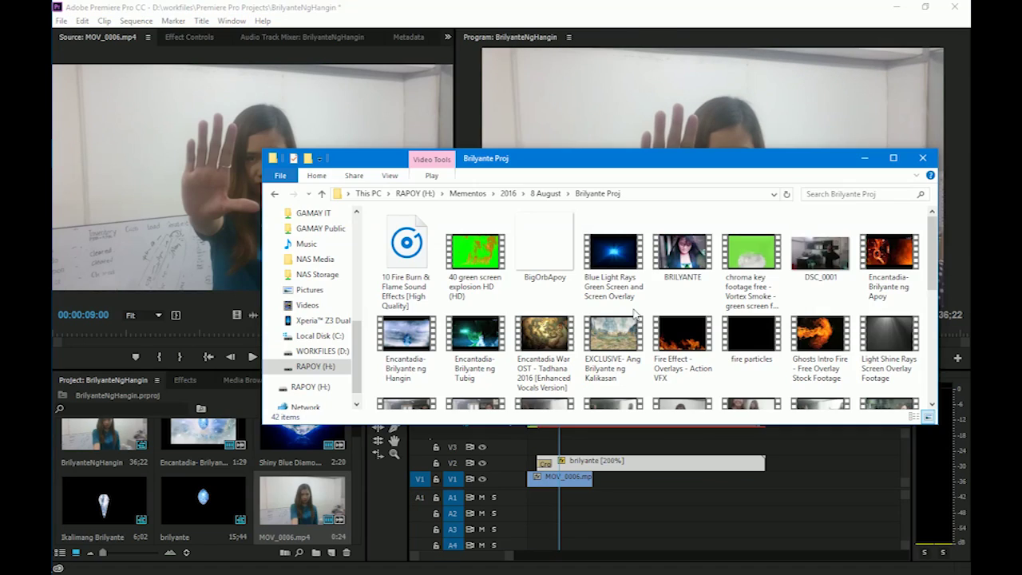
# Import orbHanginBig from the Brilyante Proj folder in File Explorer and move the brilyante clip up to V3.
pyautogui.scroll(-7, 635, 314)
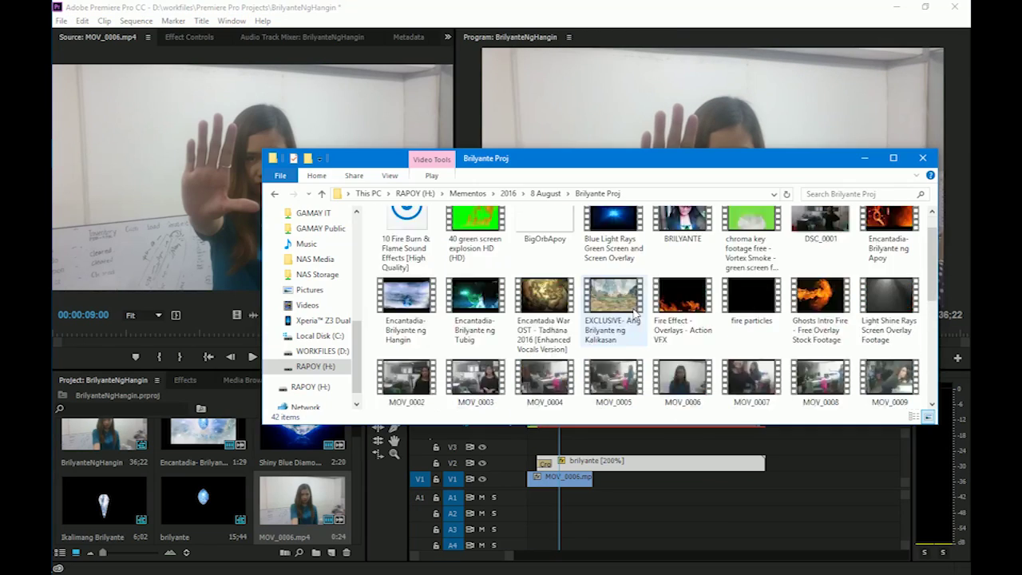
pyautogui.click(603, 288)
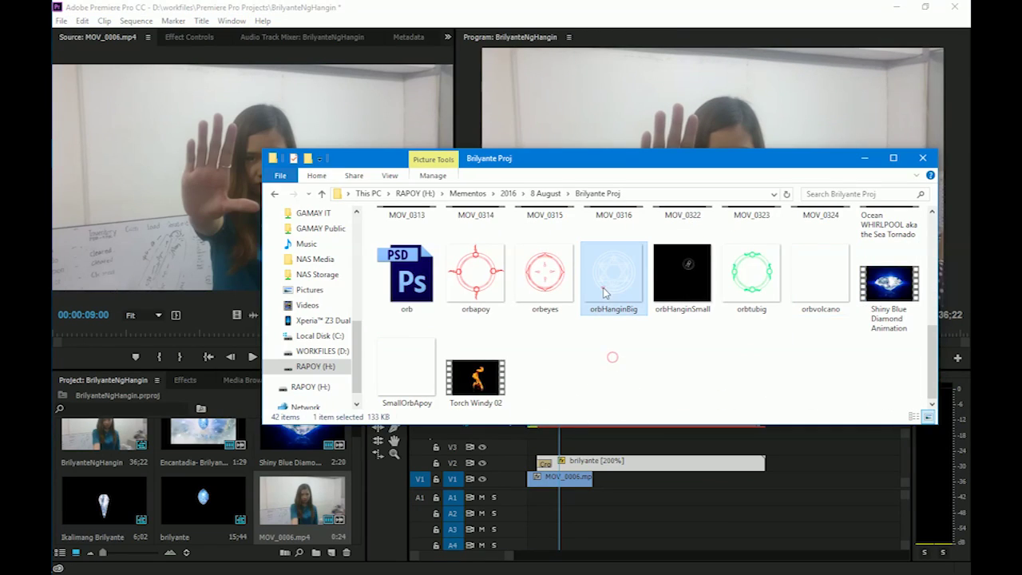
pyautogui.moveTo(627, 287); pyautogui.dragTo(231, 487)
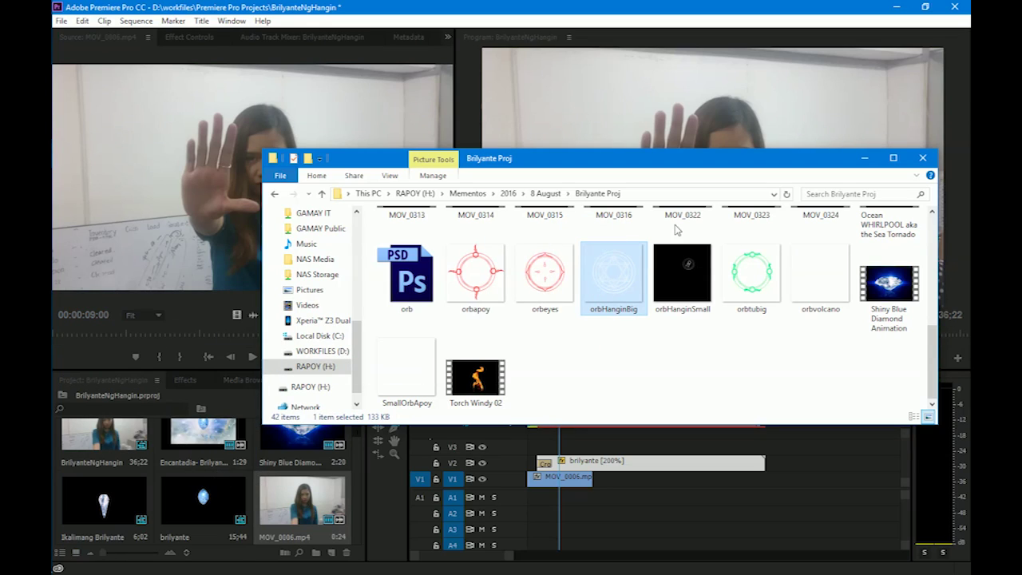
pyautogui.click(864, 157)
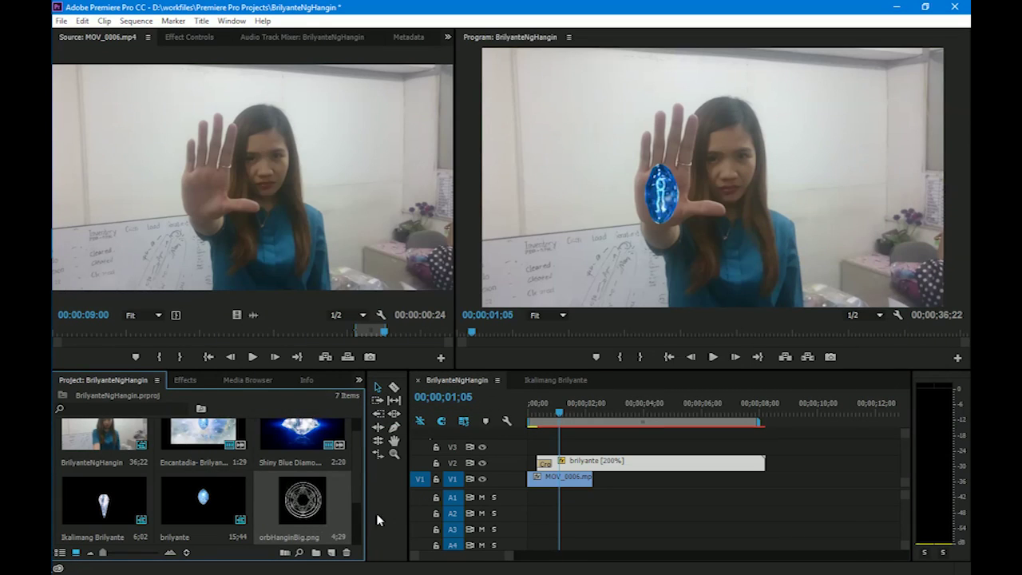
pyautogui.moveTo(551, 462); pyautogui.dragTo(551, 446)
pyautogui.click(297, 506)
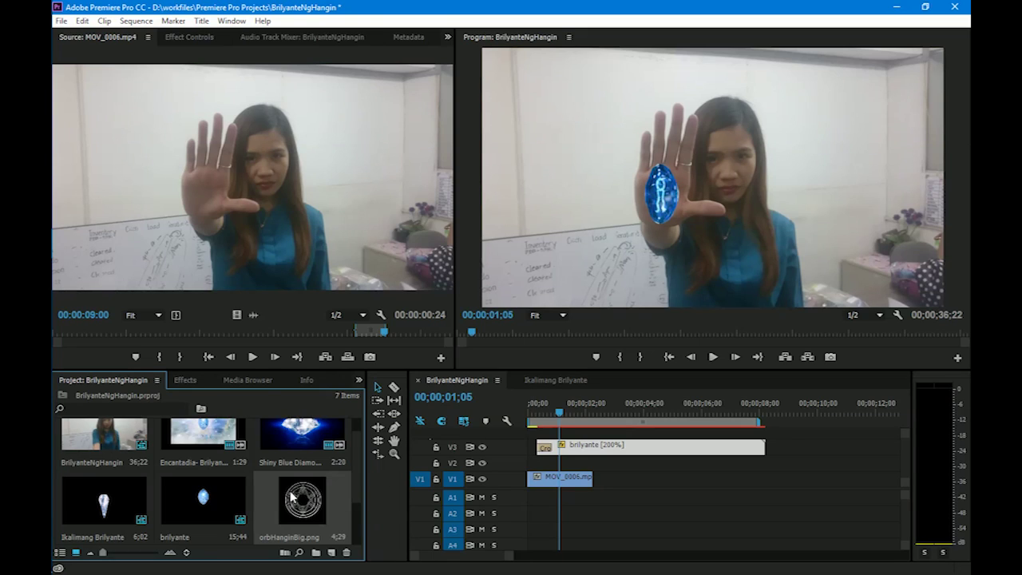
pyautogui.moveTo(303, 507); pyautogui.dragTo(568, 421)
pyautogui.click(638, 466)
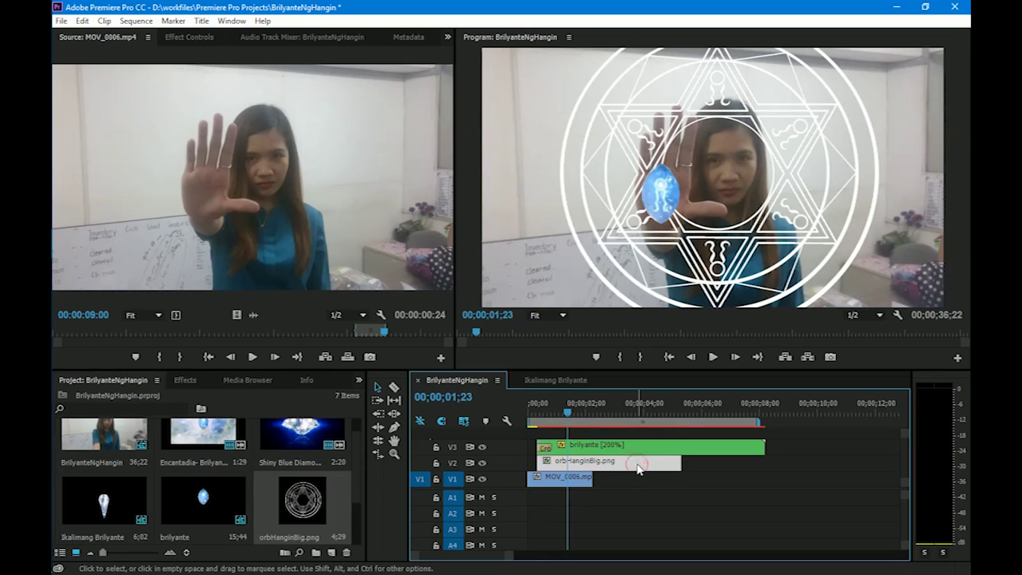
pyautogui.press('Delete')
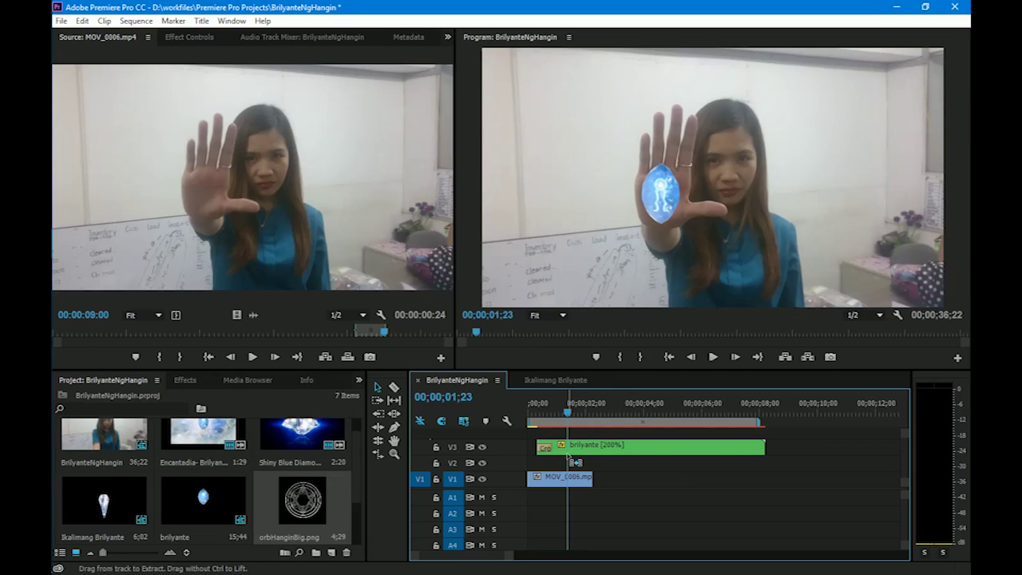
# Create a new sequence named rotate1 with the DVCPROHD 720p60 preset.
pyautogui.hotkey('ctrl', 'n')
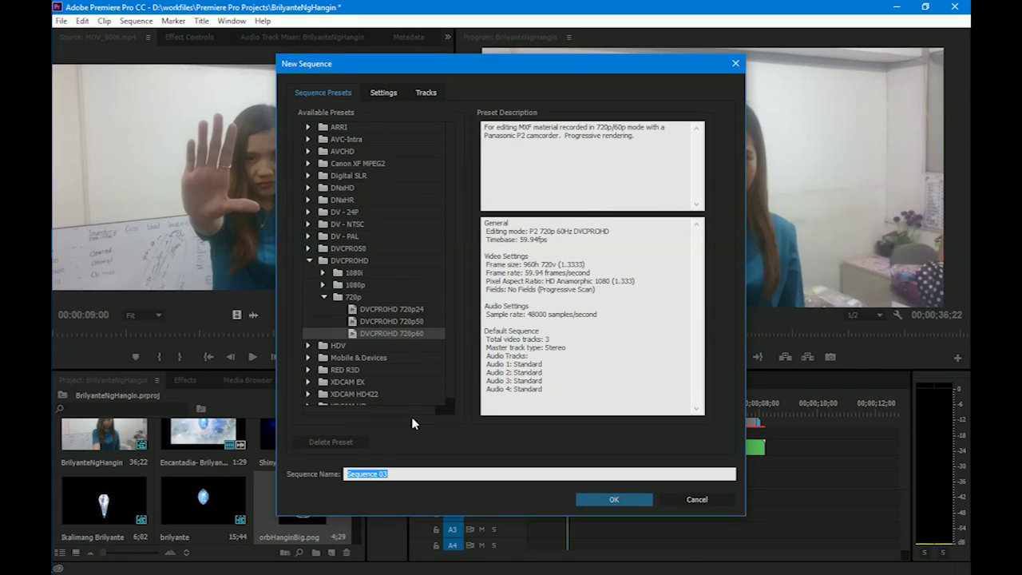
pyautogui.write('rotate1')
pyautogui.click(607, 501)
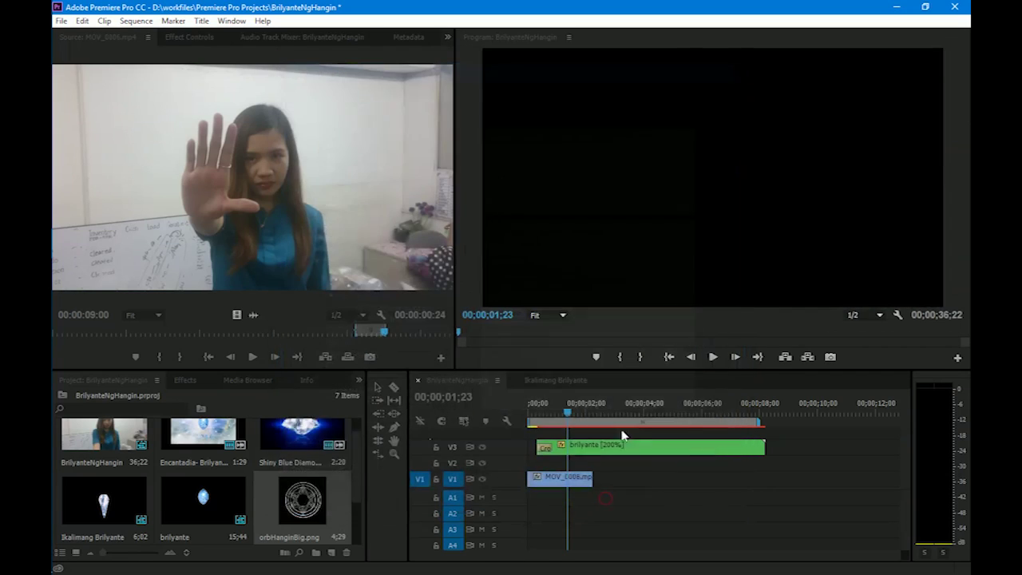
# Place orbHanginBig.png at the start of V1 in rotate1 and apply Scale to Frame Size to it.
pyautogui.moveTo(308, 438); pyautogui.dragTo(534, 479)
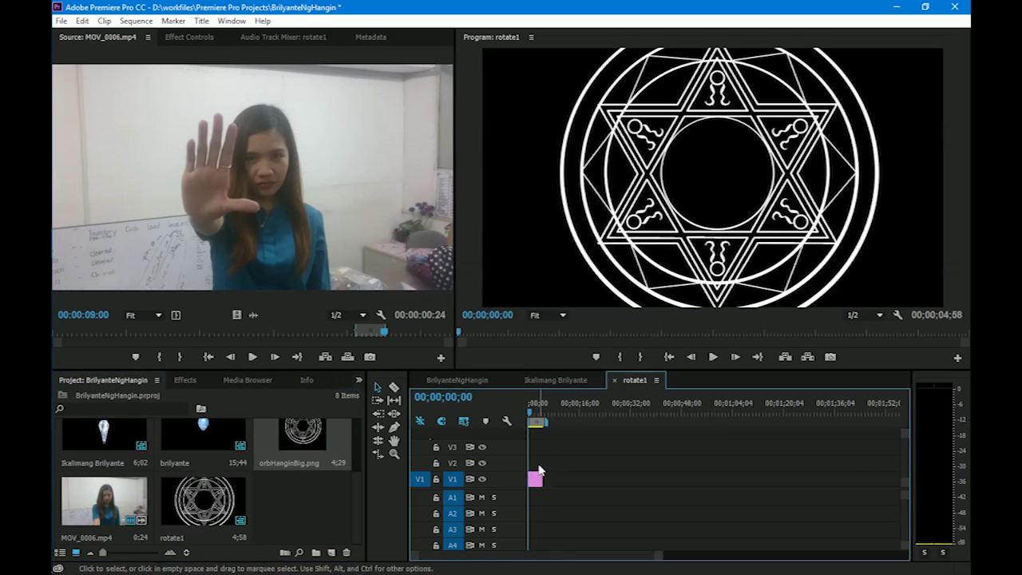
pyautogui.rightClick(536, 480)
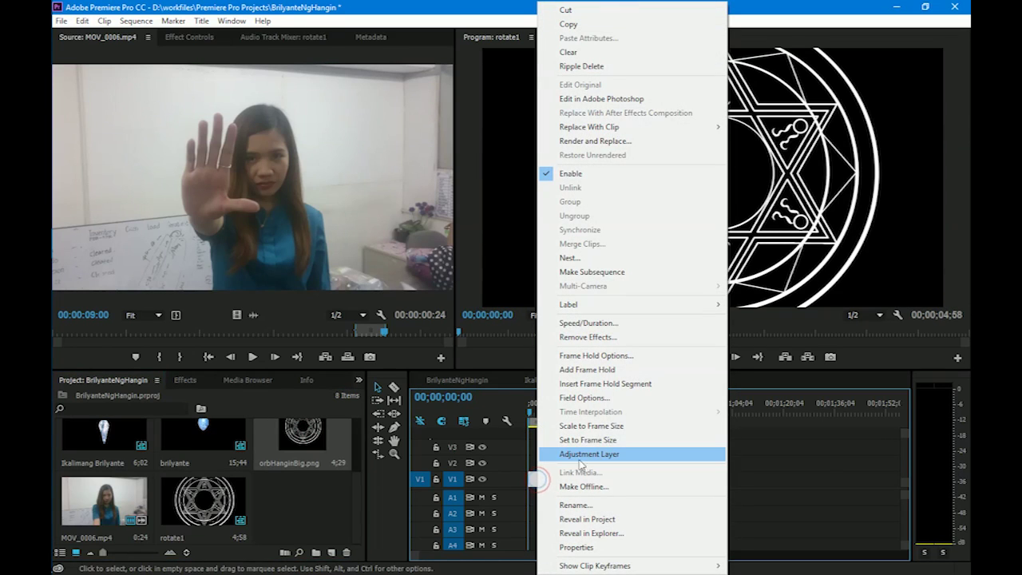
pyautogui.click(591, 426)
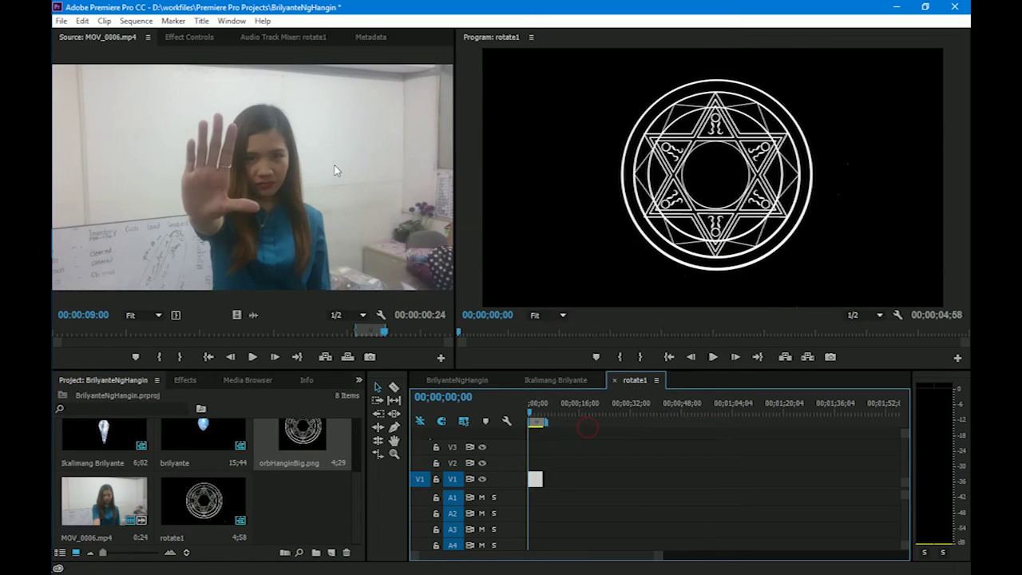
# Animate the orbHanginBig.png clip's Rotation with keyframes from 0.0 at its start to a turned value at its end.
pyautogui.moveTo(531, 412); pyautogui.dragTo(529, 413)
pyautogui.click(182, 380)
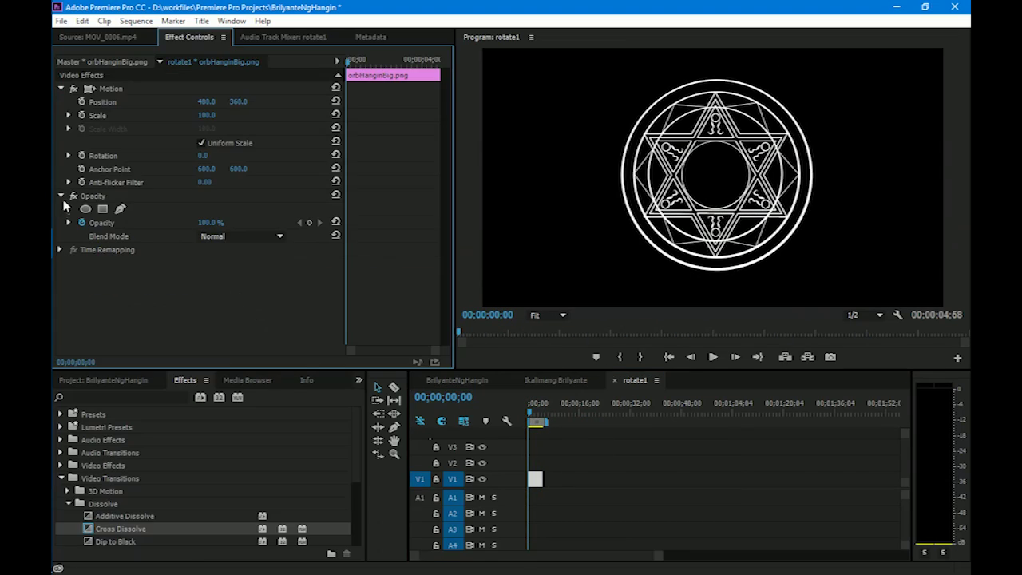
pyautogui.click(116, 91)
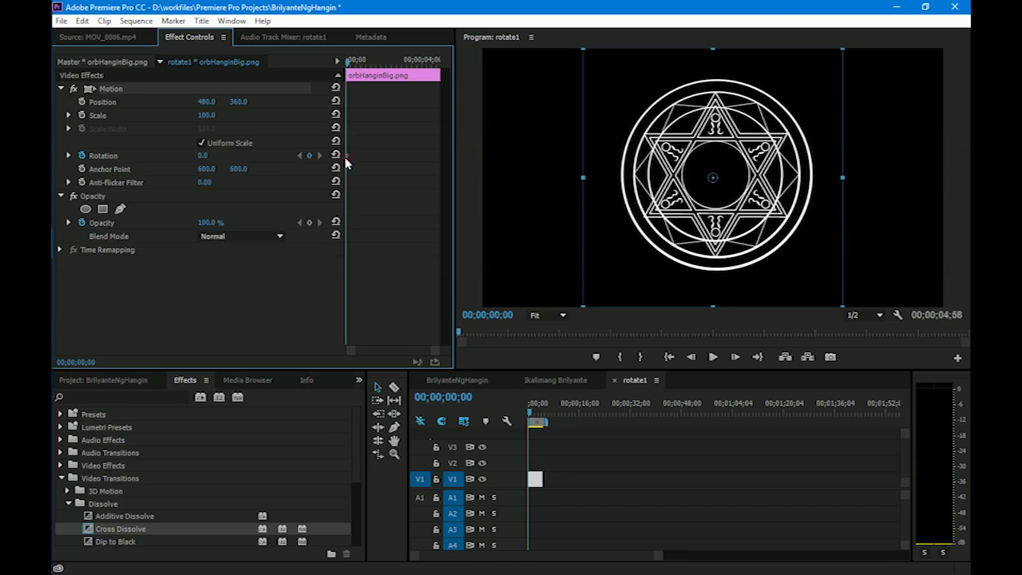
pyautogui.moveTo(339, 68); pyautogui.dragTo(441, 70)
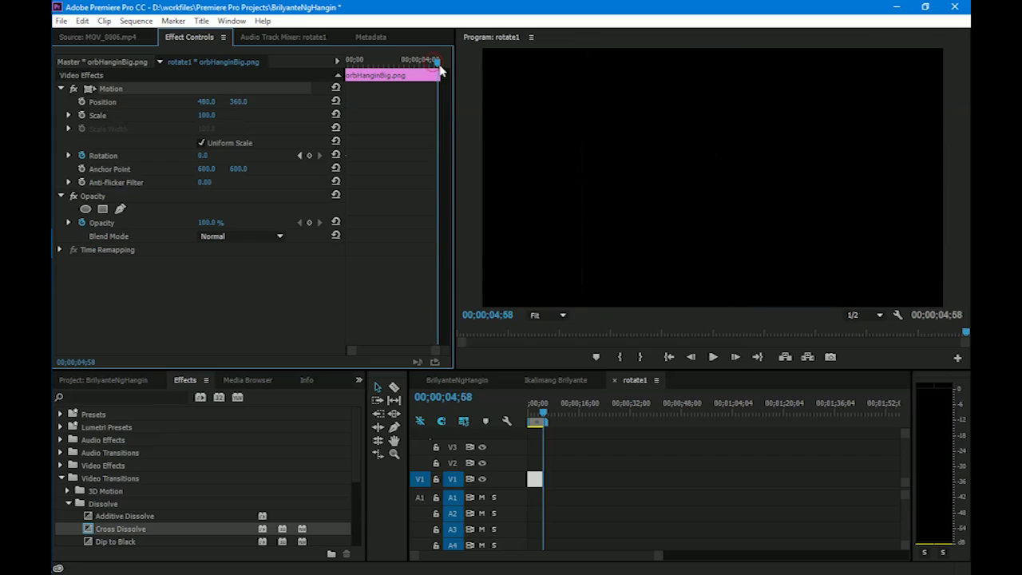
pyautogui.moveTo(546, 424); pyautogui.dragTo(541, 424)
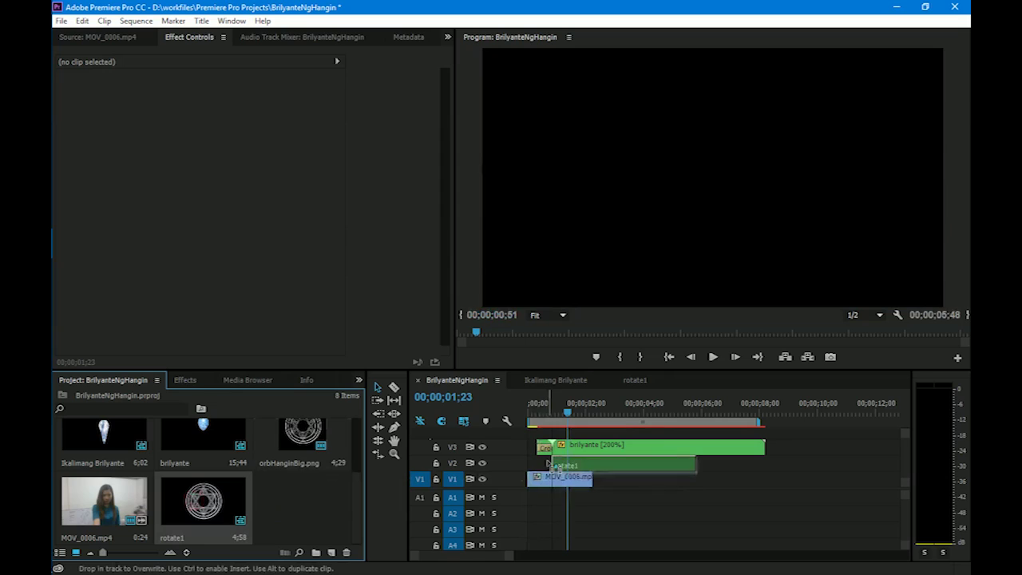
# Place the rotate1 sequence on V2 in BrilyanteNgHangin, aligned with the start of the brilyante clip.
pyautogui.moveTo(551, 462); pyautogui.dragTo(559, 462)
pyautogui.moveTo(548, 411); pyautogui.dragTo(559, 413)
pyautogui.click(591, 463)
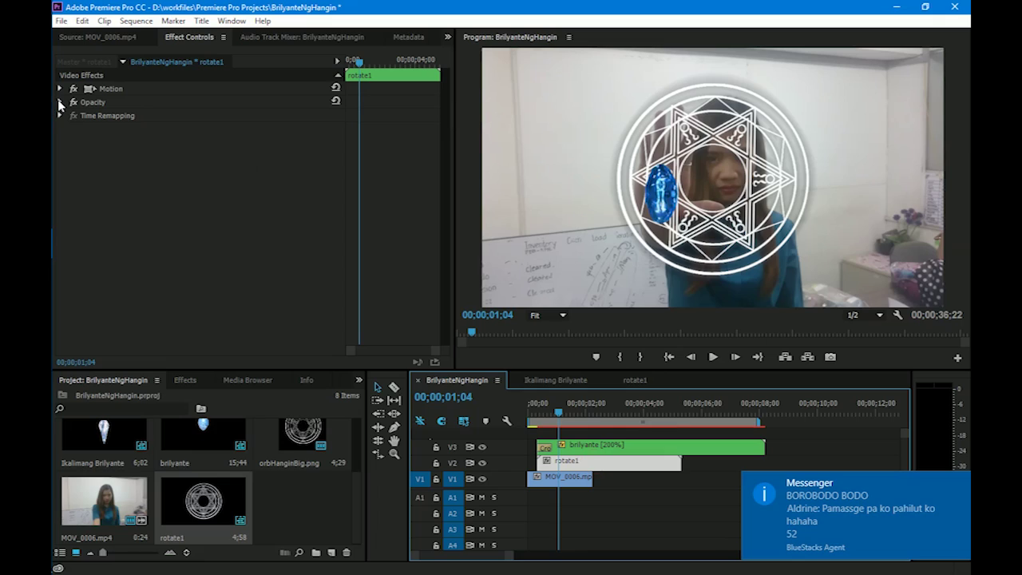
# Try the Screen and Vivid Light blend modes on the rotate1 clip.
pyautogui.click(60, 103)
pyautogui.click(240, 142)
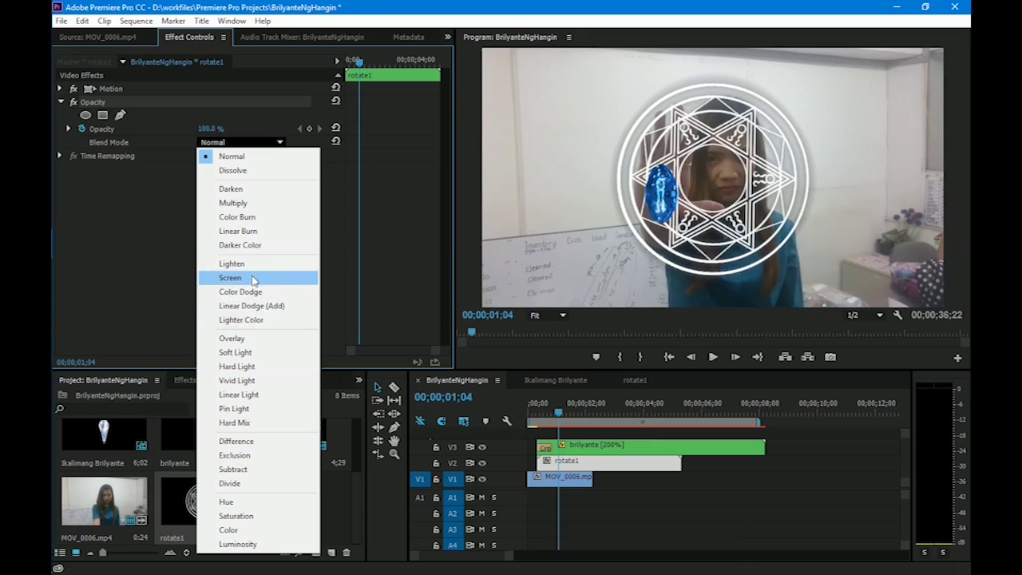
pyautogui.click(253, 279)
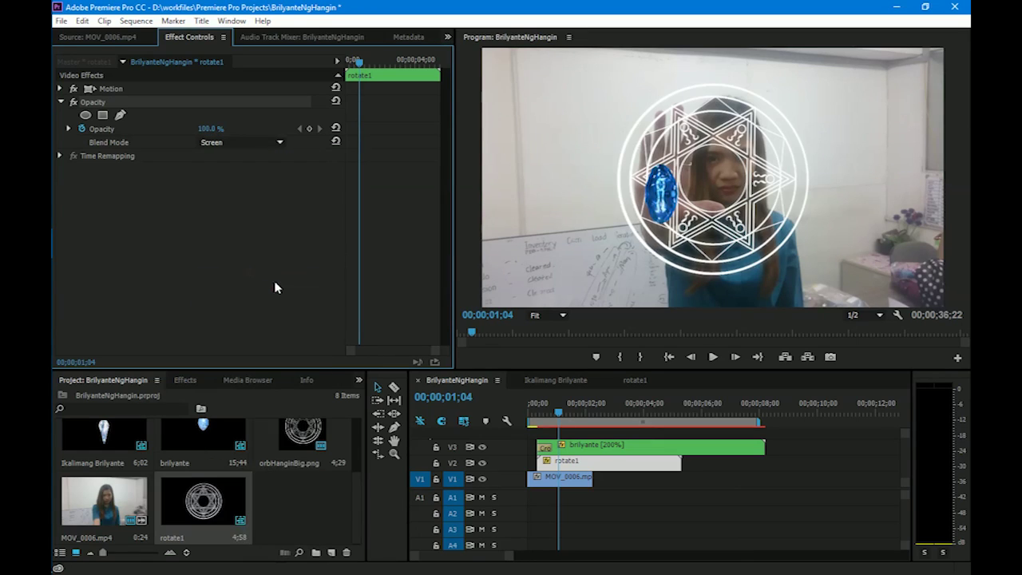
pyautogui.click(240, 142)
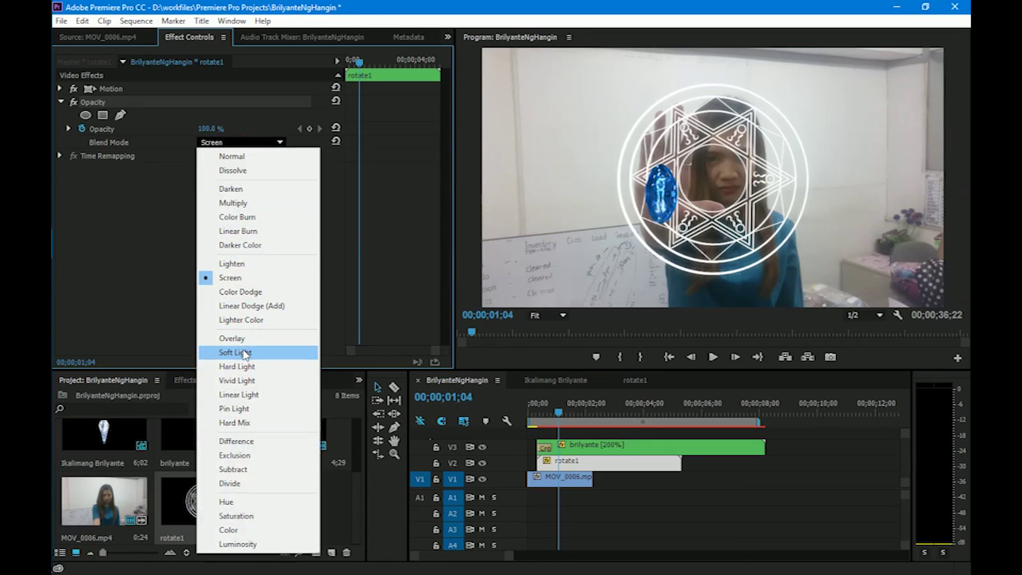
pyautogui.click(240, 380)
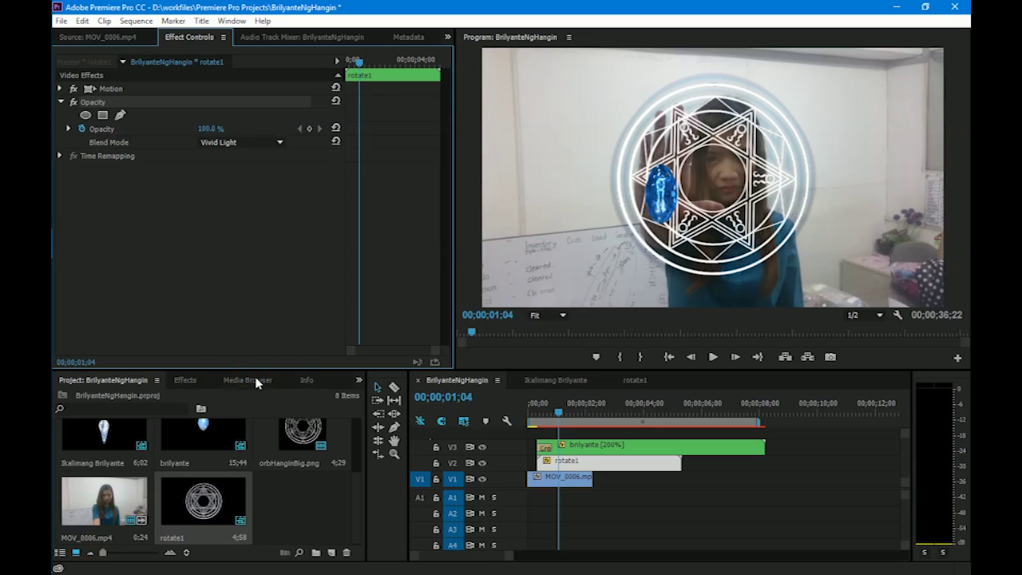
# Set the rotate1 clip's blend mode to Soft Light and keyframe its opacity at 100%.
pyautogui.click(240, 142)
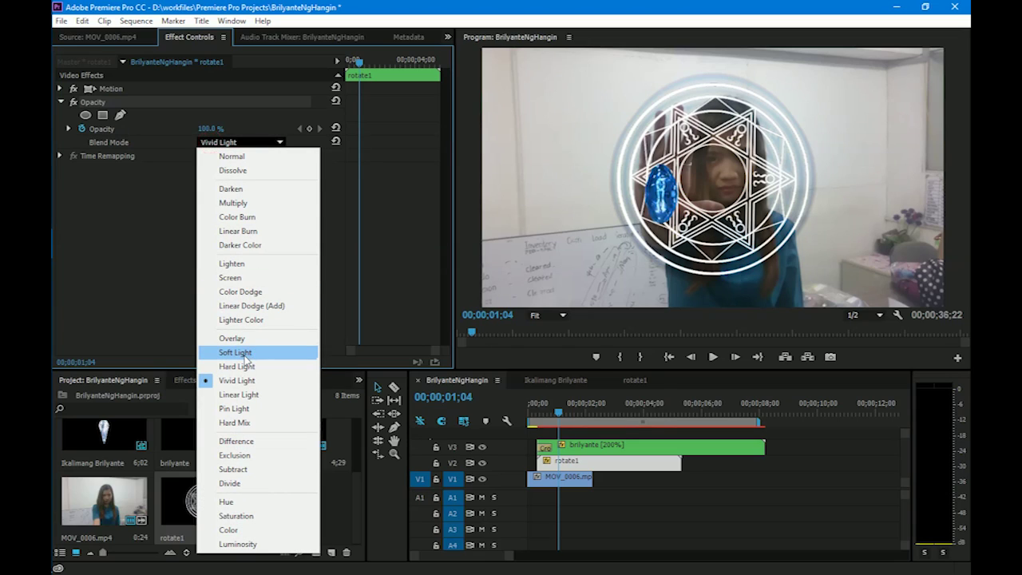
pyautogui.click(248, 354)
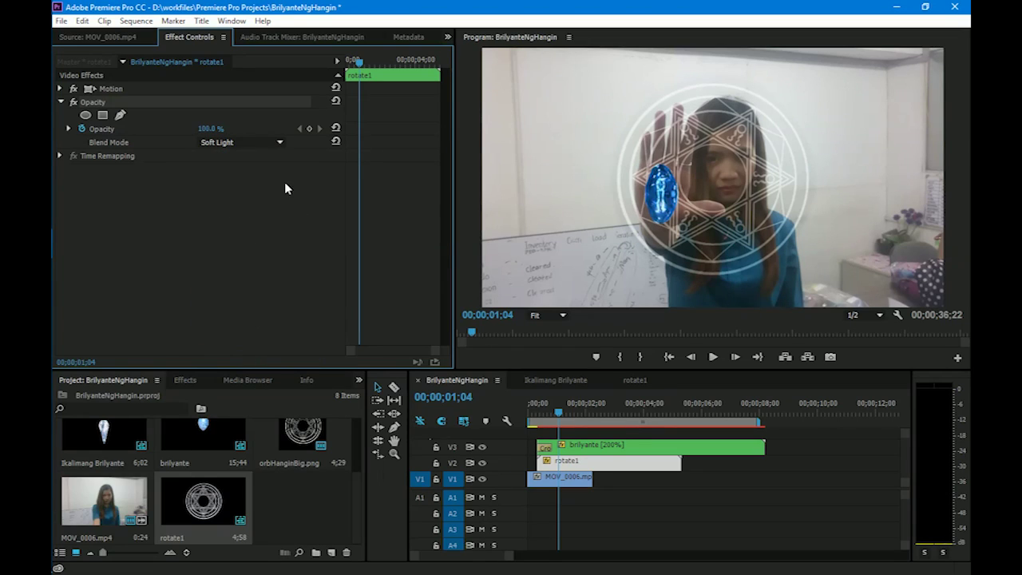
pyautogui.moveTo(223, 131); pyautogui.dragTo(204, 127)
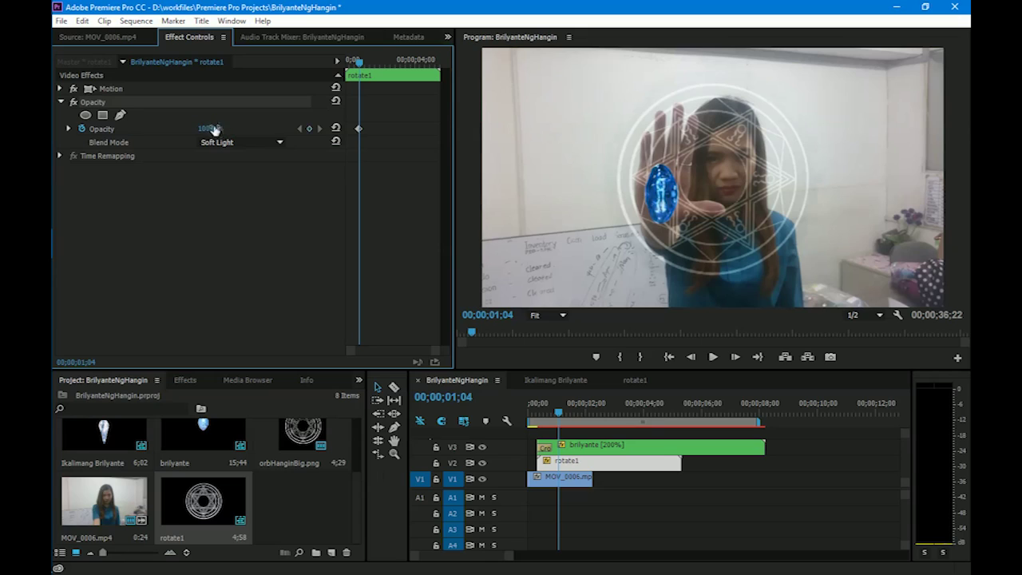
# Move the rotate1 orb so it is centred on the gem, and check its alignment against the raised hand.
pyautogui.click(117, 90)
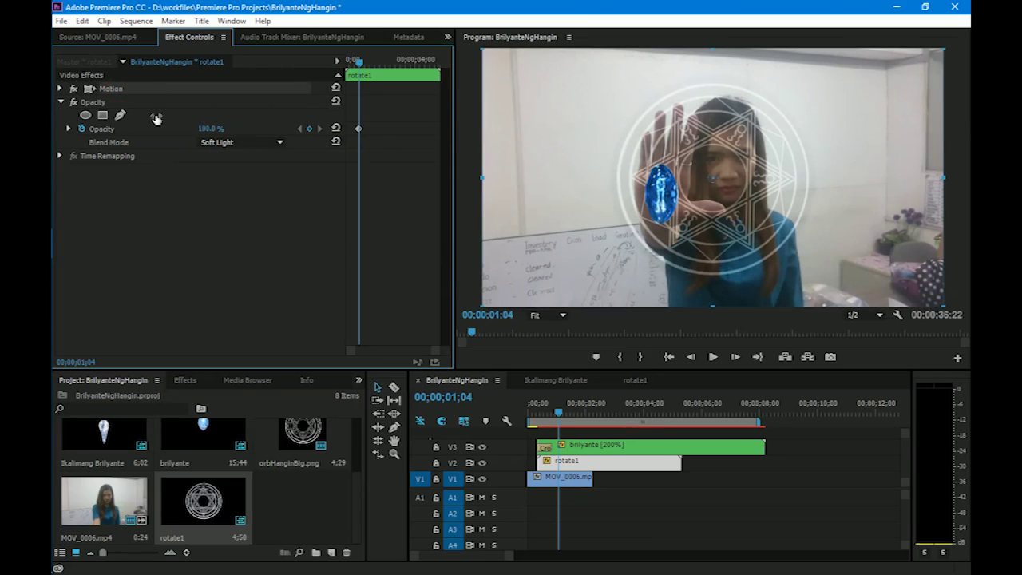
pyautogui.moveTo(743, 166); pyautogui.dragTo(696, 170)
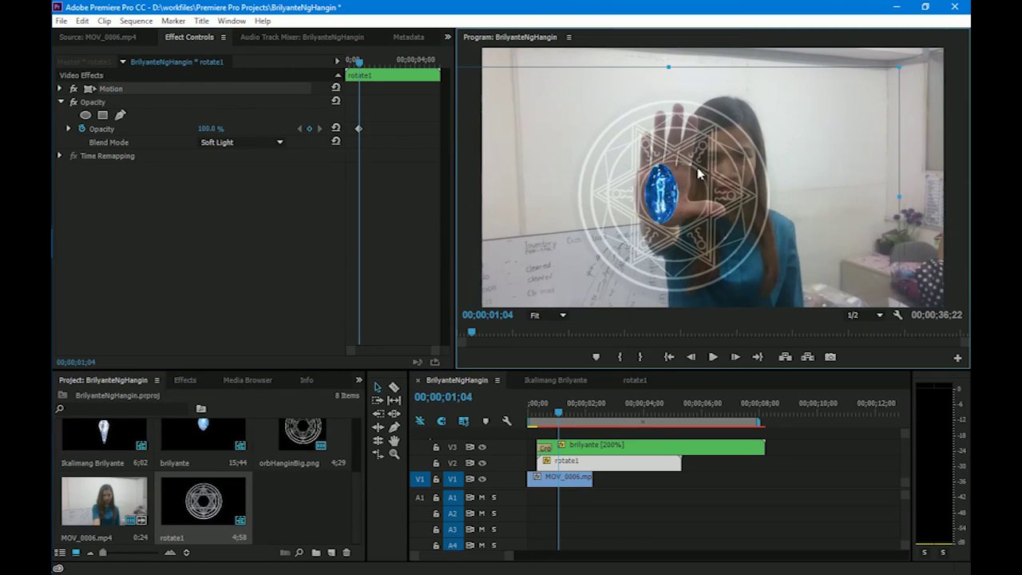
pyautogui.moveTo(563, 411); pyautogui.dragTo(594, 409)
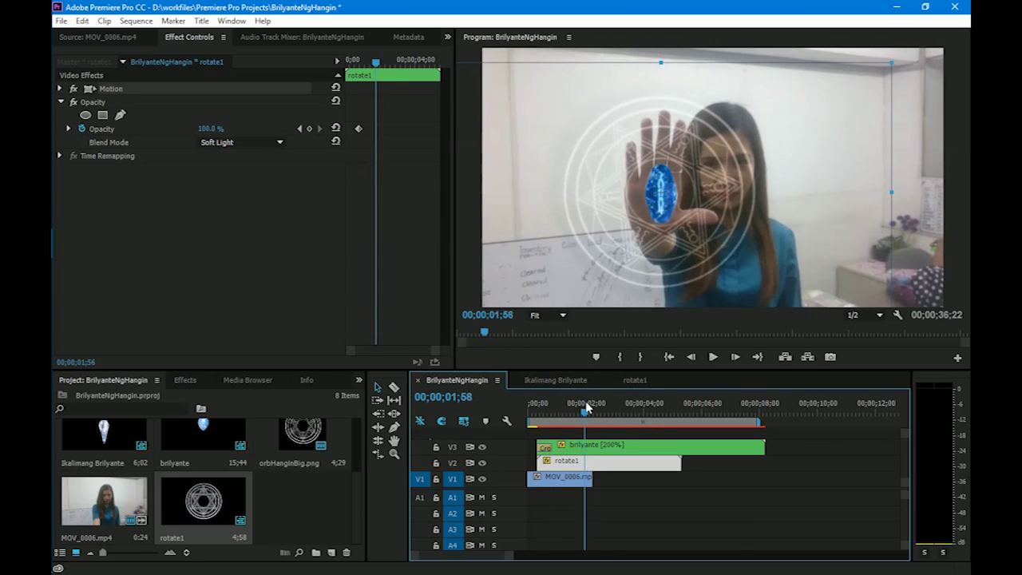
pyautogui.moveTo(591, 409)
pyautogui.mouseDown()
pyautogui.moveTo(561, 404)
pyautogui.moveTo(572, 404)
pyautogui.mouseUp()
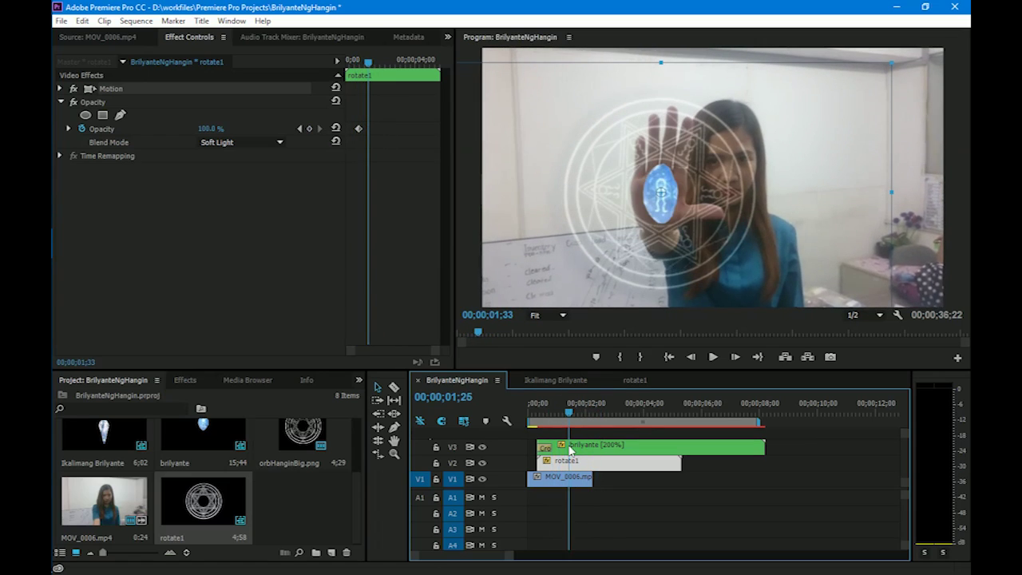
# Extend the MOV_0006.mp4 clip on V1 to its media limit and keyframe its Scale from 100 at 00;00;01;35 to 125 at its end.
pyautogui.moveTo(592, 477); pyautogui.dragTo(611, 480)
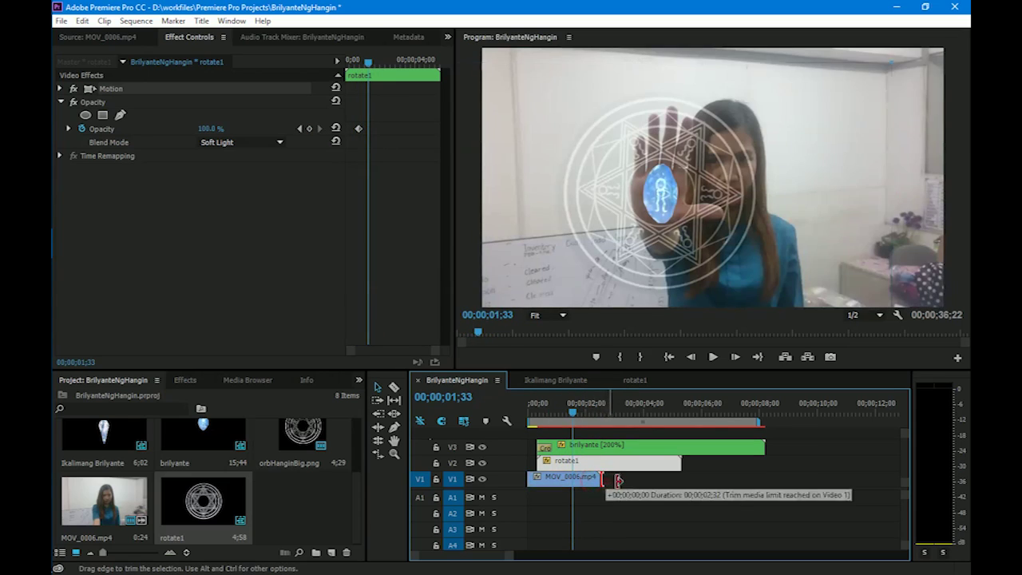
pyautogui.moveTo(580, 420)
pyautogui.mouseDown()
pyautogui.moveTo(604, 421)
pyautogui.moveTo(572, 411)
pyautogui.mouseUp()
pyautogui.click(579, 482)
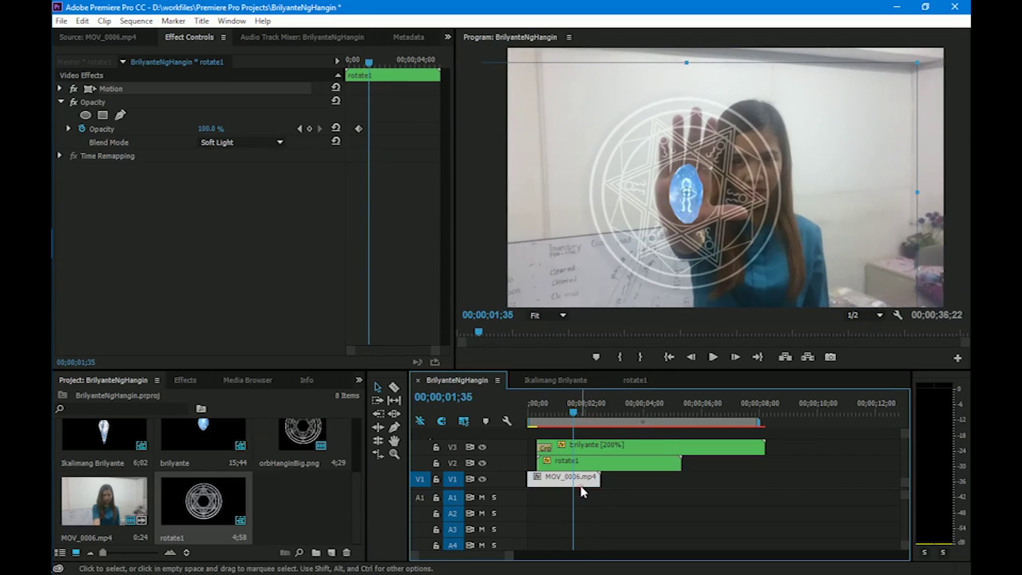
pyautogui.click(60, 89)
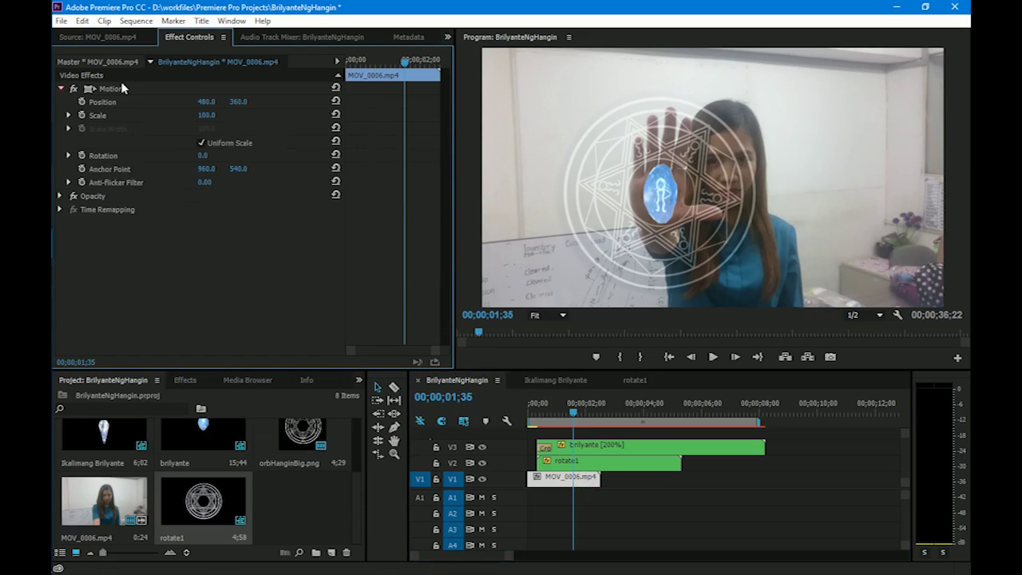
pyautogui.click(124, 90)
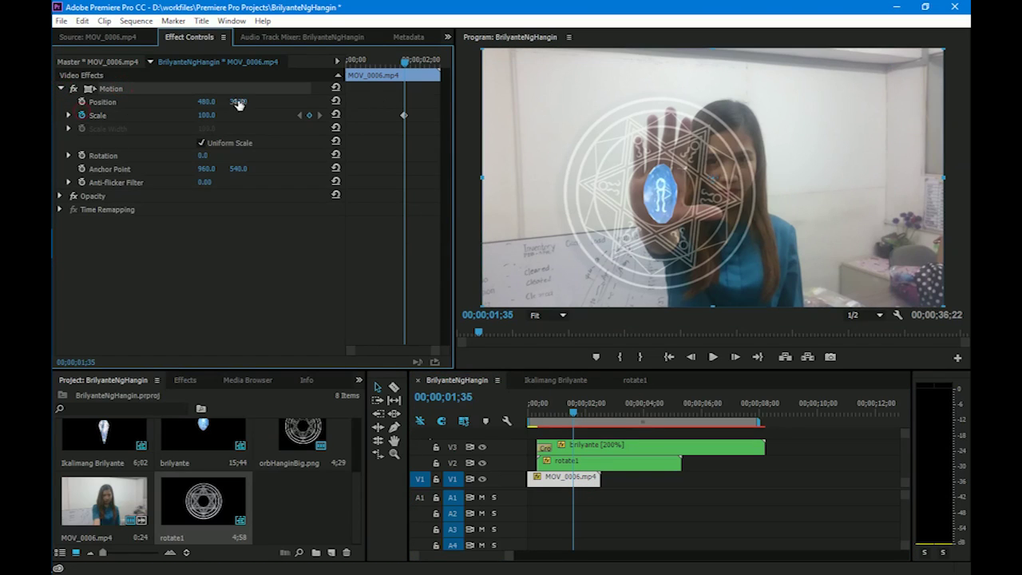
pyautogui.moveTo(411, 64); pyautogui.dragTo(443, 71)
pyautogui.press('Left')
pyautogui.moveTo(207, 115); pyautogui.dragTo(224, 118)
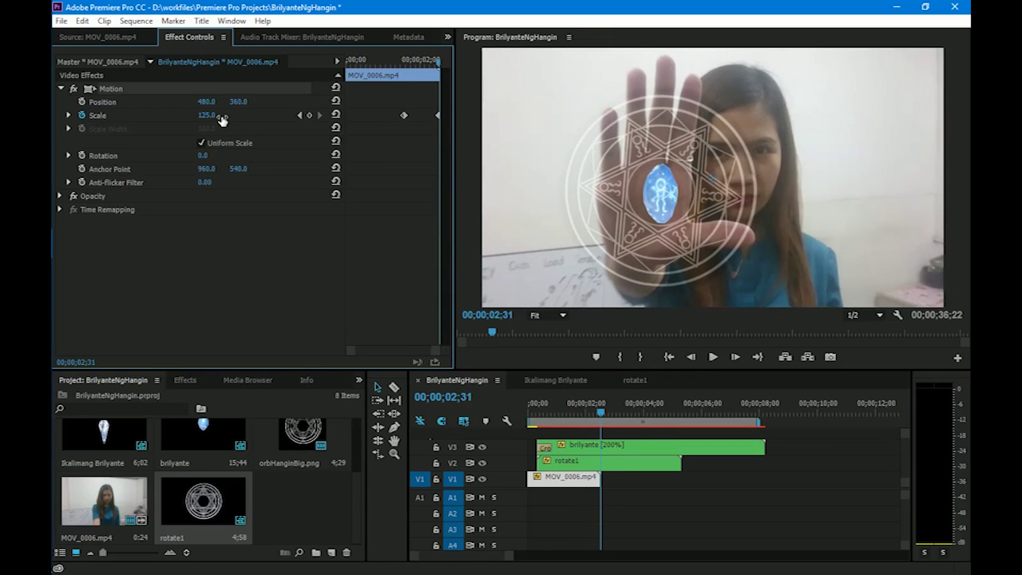
# Play back the hand zoom with the gem and orb, and examine the frame where the zoom begins.
pyautogui.moveTo(592, 415); pyautogui.dragTo(540, 406)
pyautogui.press('space')
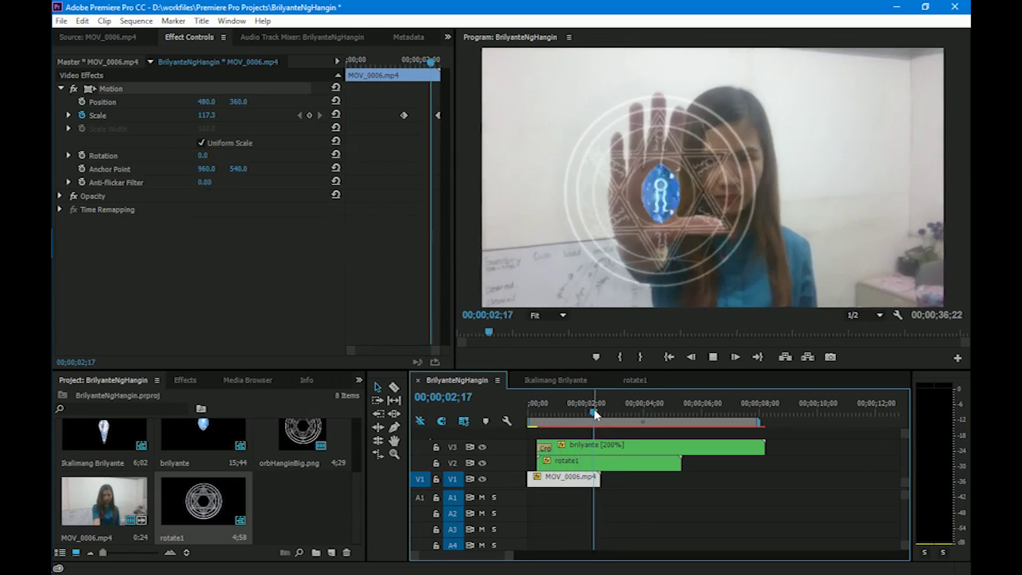
pyautogui.moveTo(601, 415); pyautogui.dragTo(575, 403)
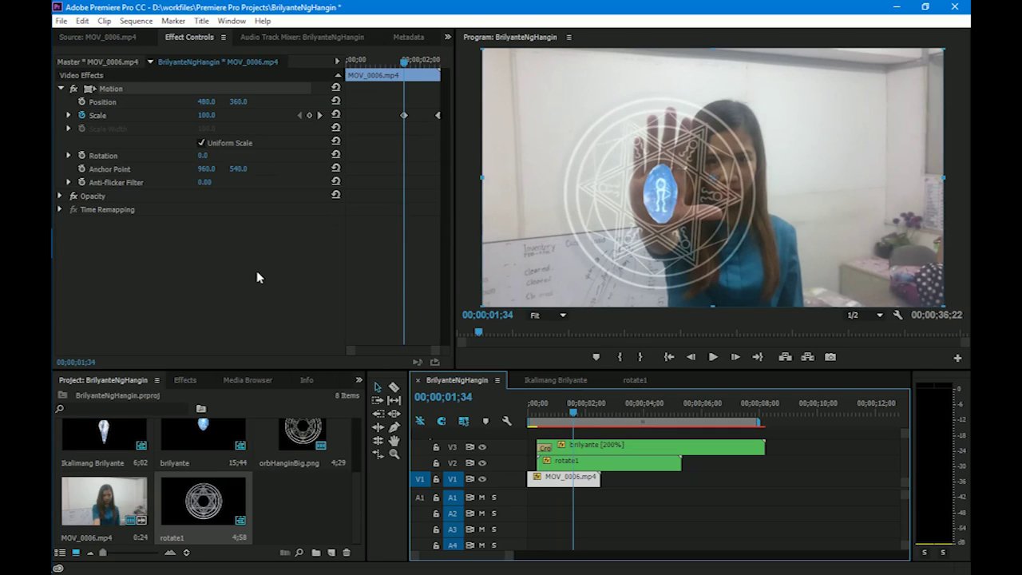
pyautogui.moveTo(580, 413)
pyautogui.mouseDown()
pyautogui.moveTo(564, 416)
pyautogui.moveTo(607, 424)
pyautogui.moveTo(577, 421)
pyautogui.mouseUp()
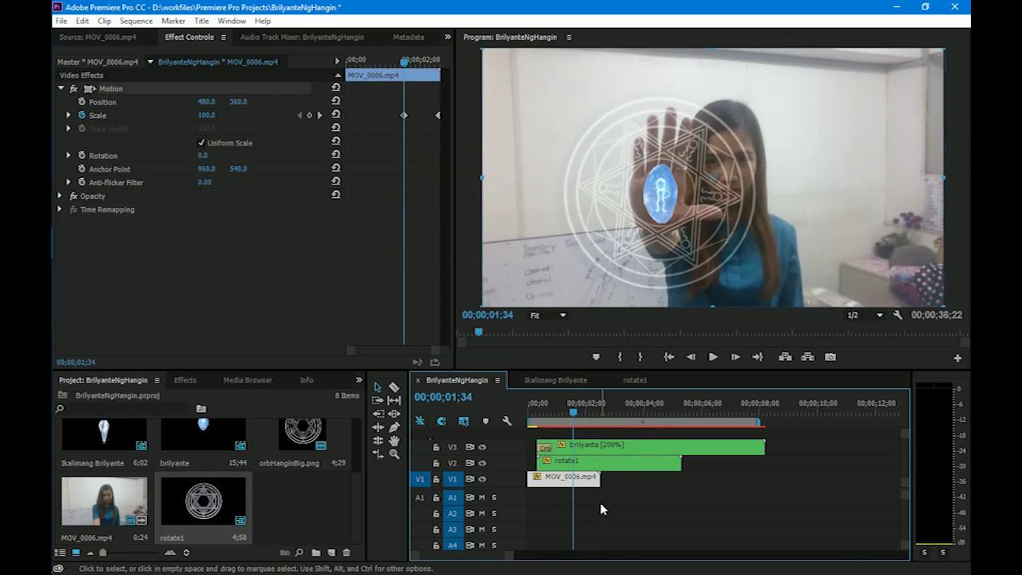